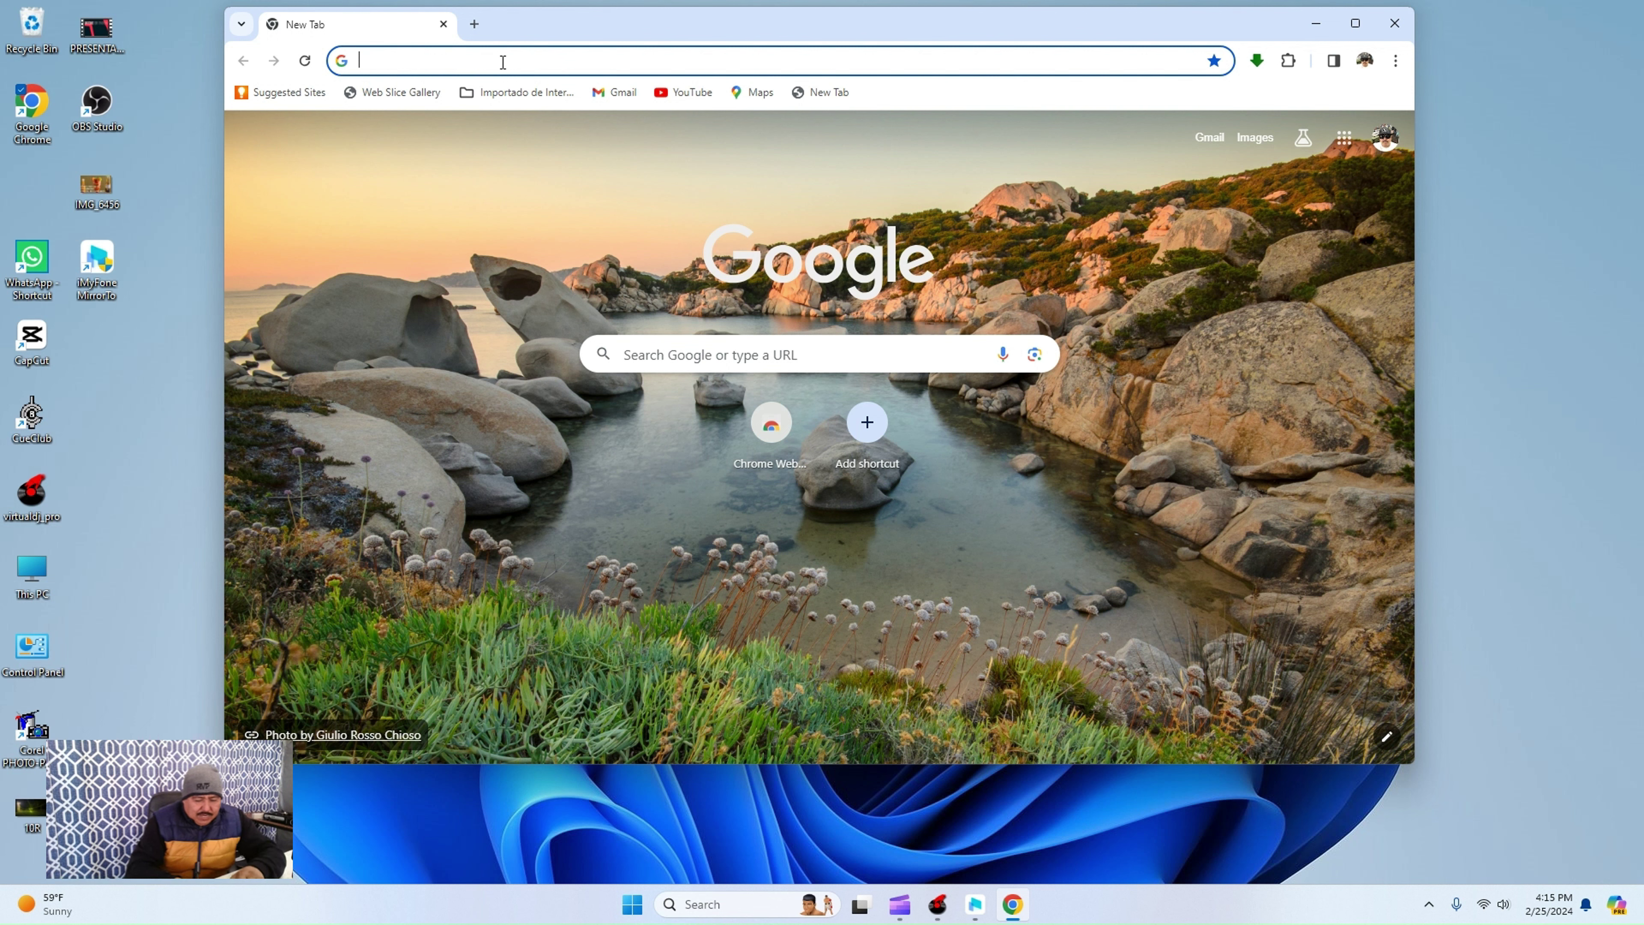
# Step: Open iriun.com and download the Webcam for Windows v2.8.4 installer
pyautogui.write('iRIU')
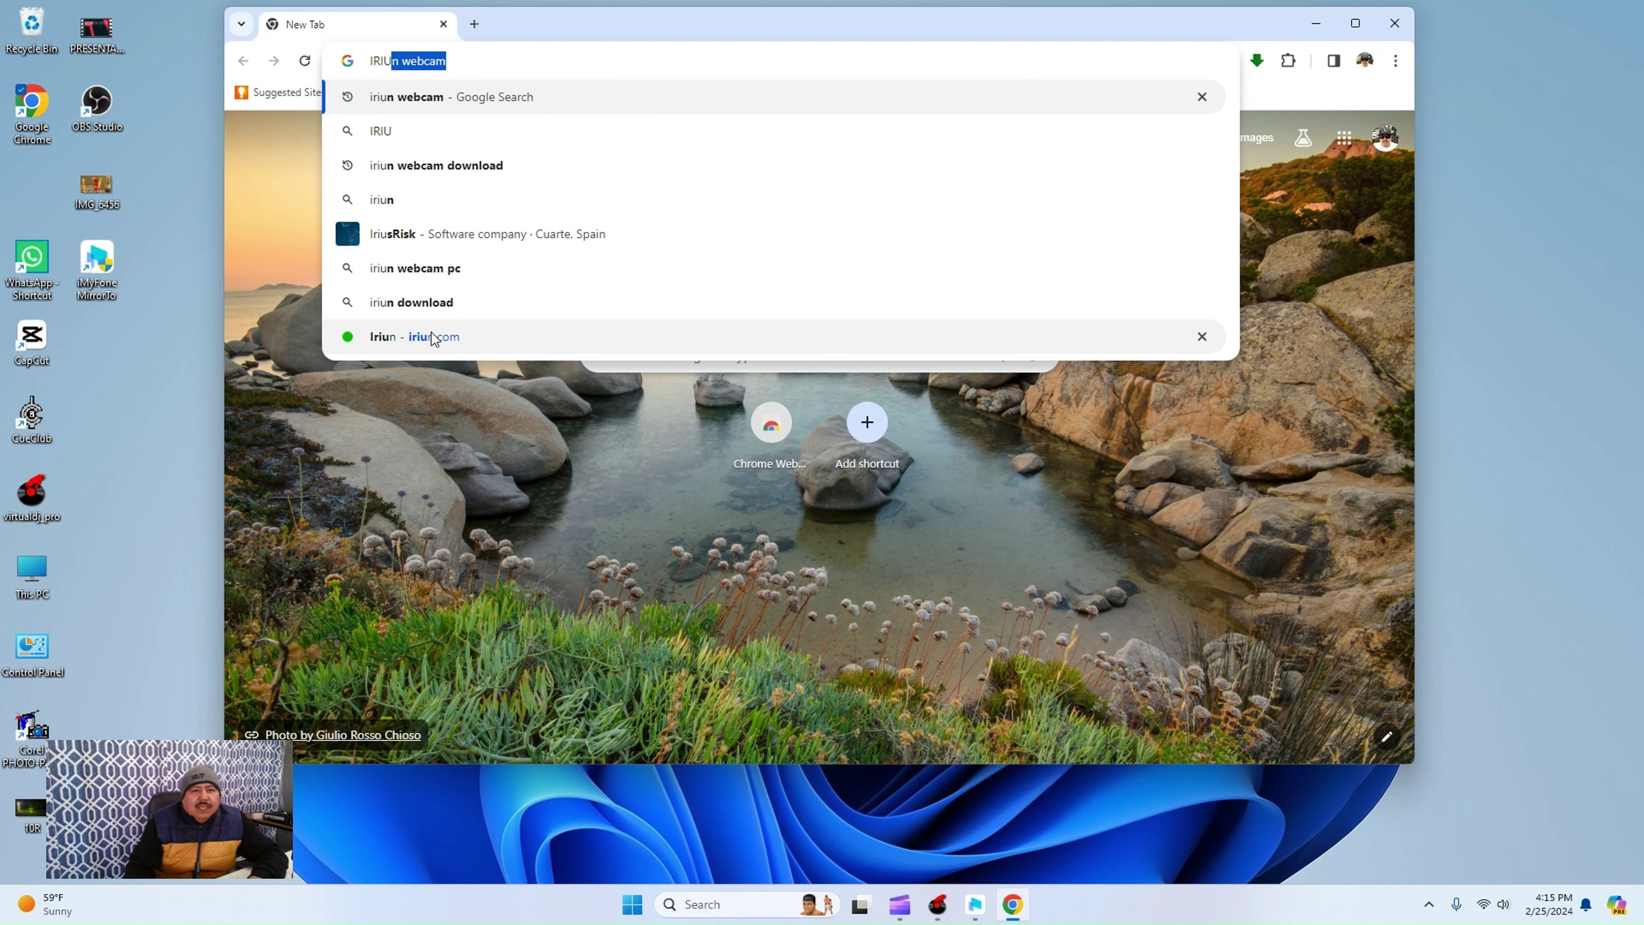
pyautogui.click(414, 343)
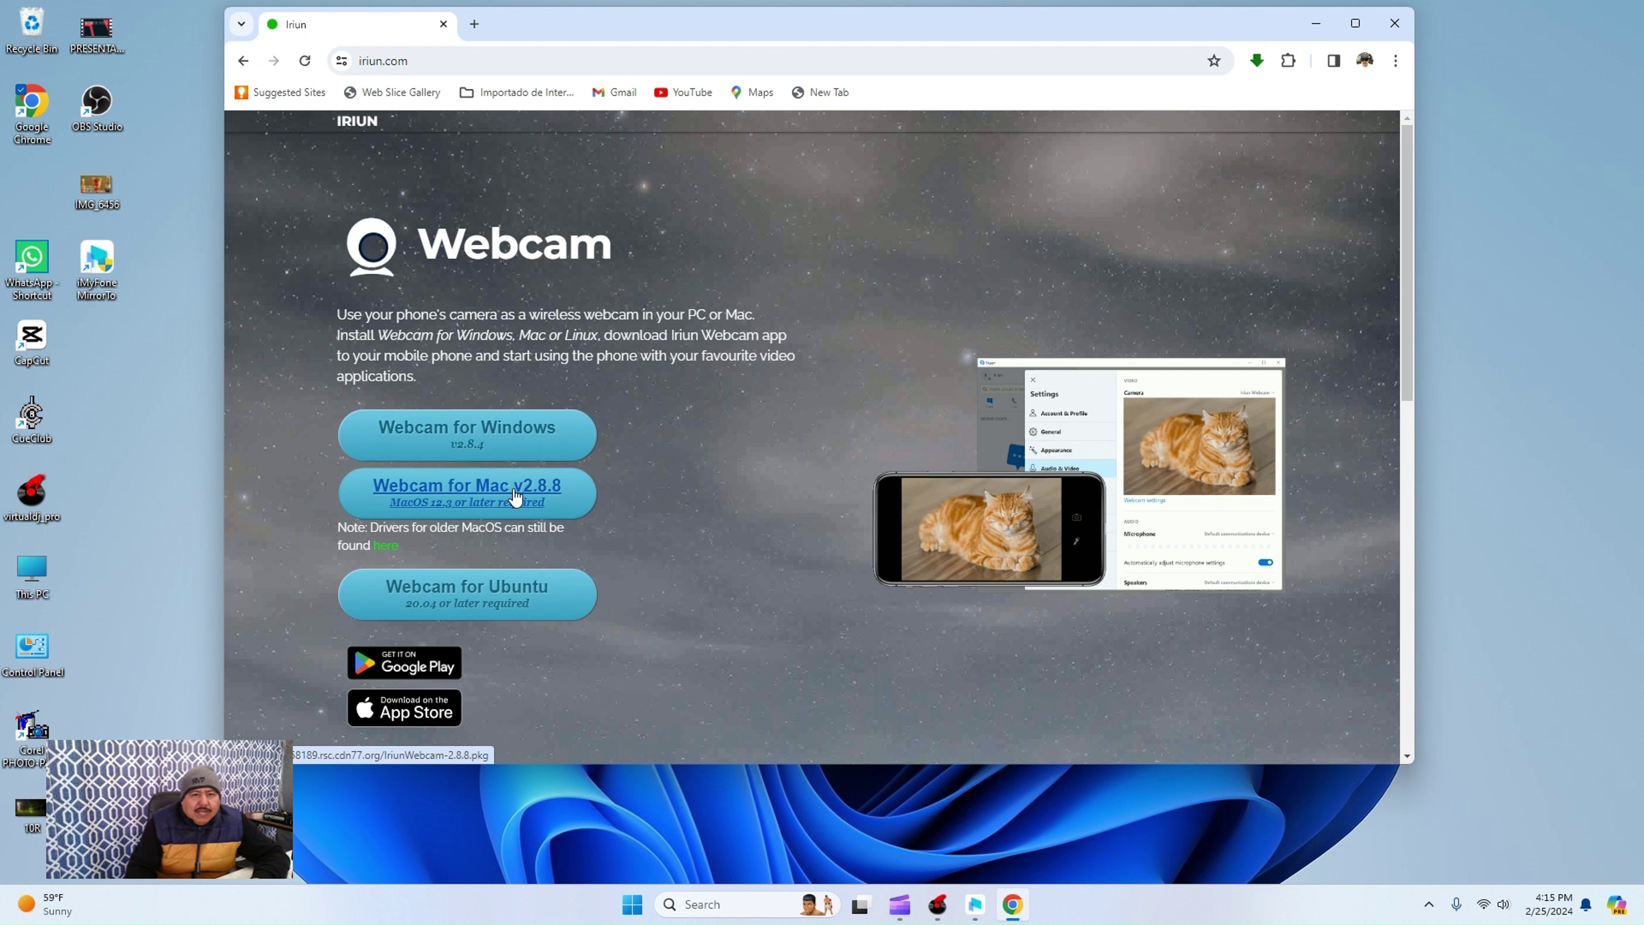
pyautogui.click(528, 432)
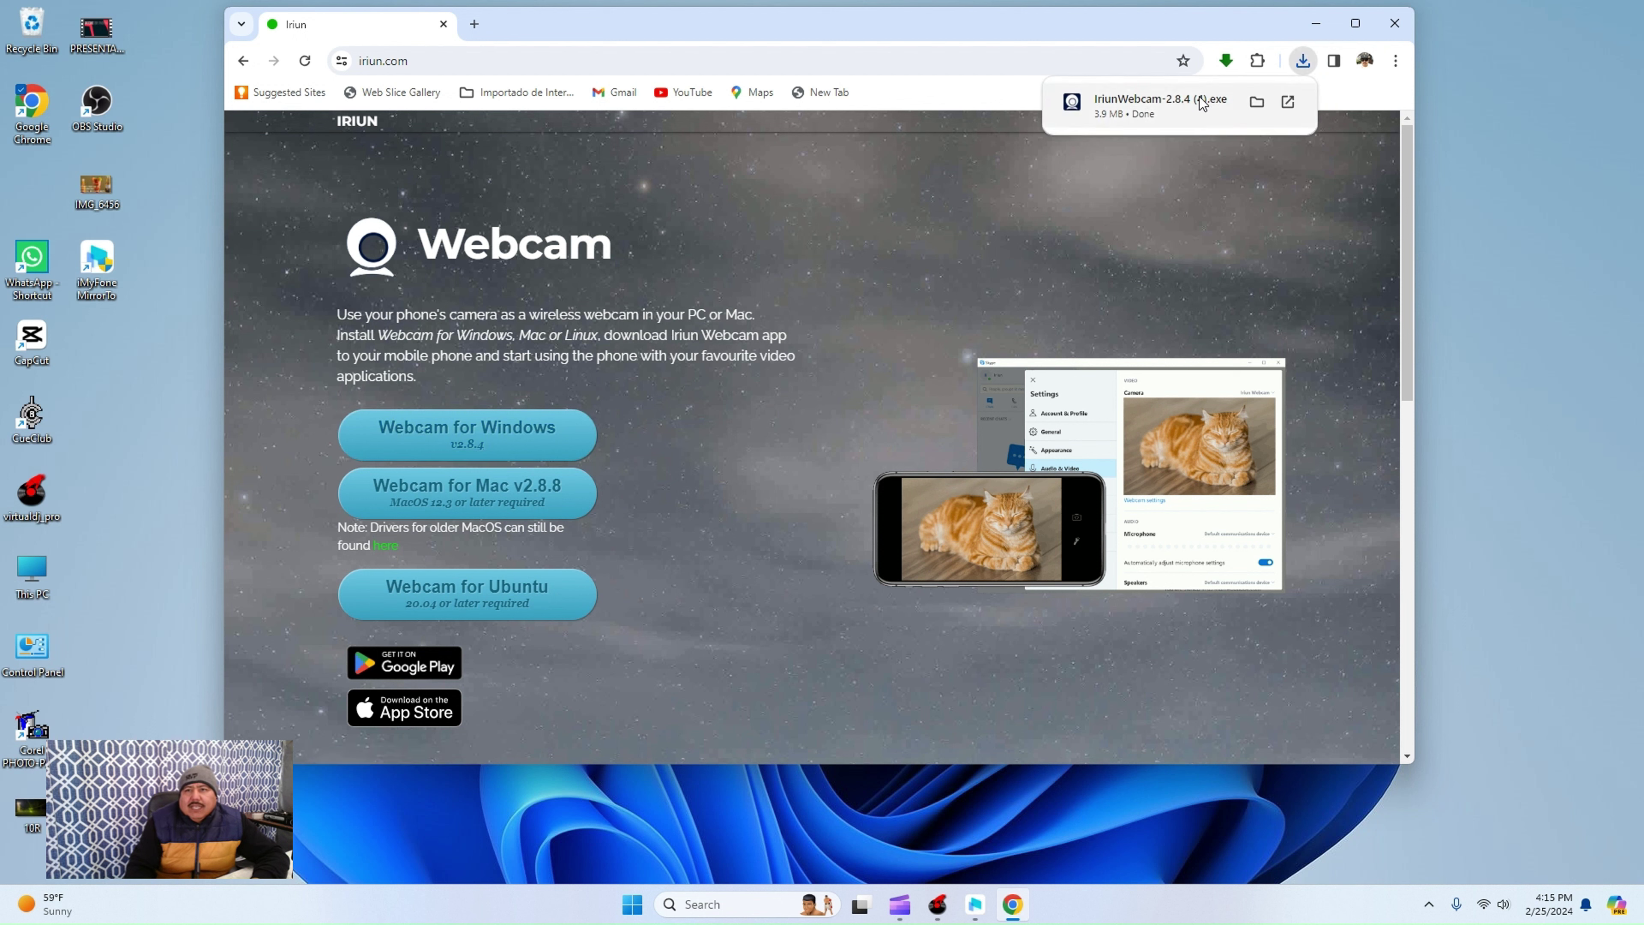
# Step: Launch the downloaded Iriun Webcam installer and accept the license agreement, keeping the number of cameras at 1
pyautogui.click(1195, 104)
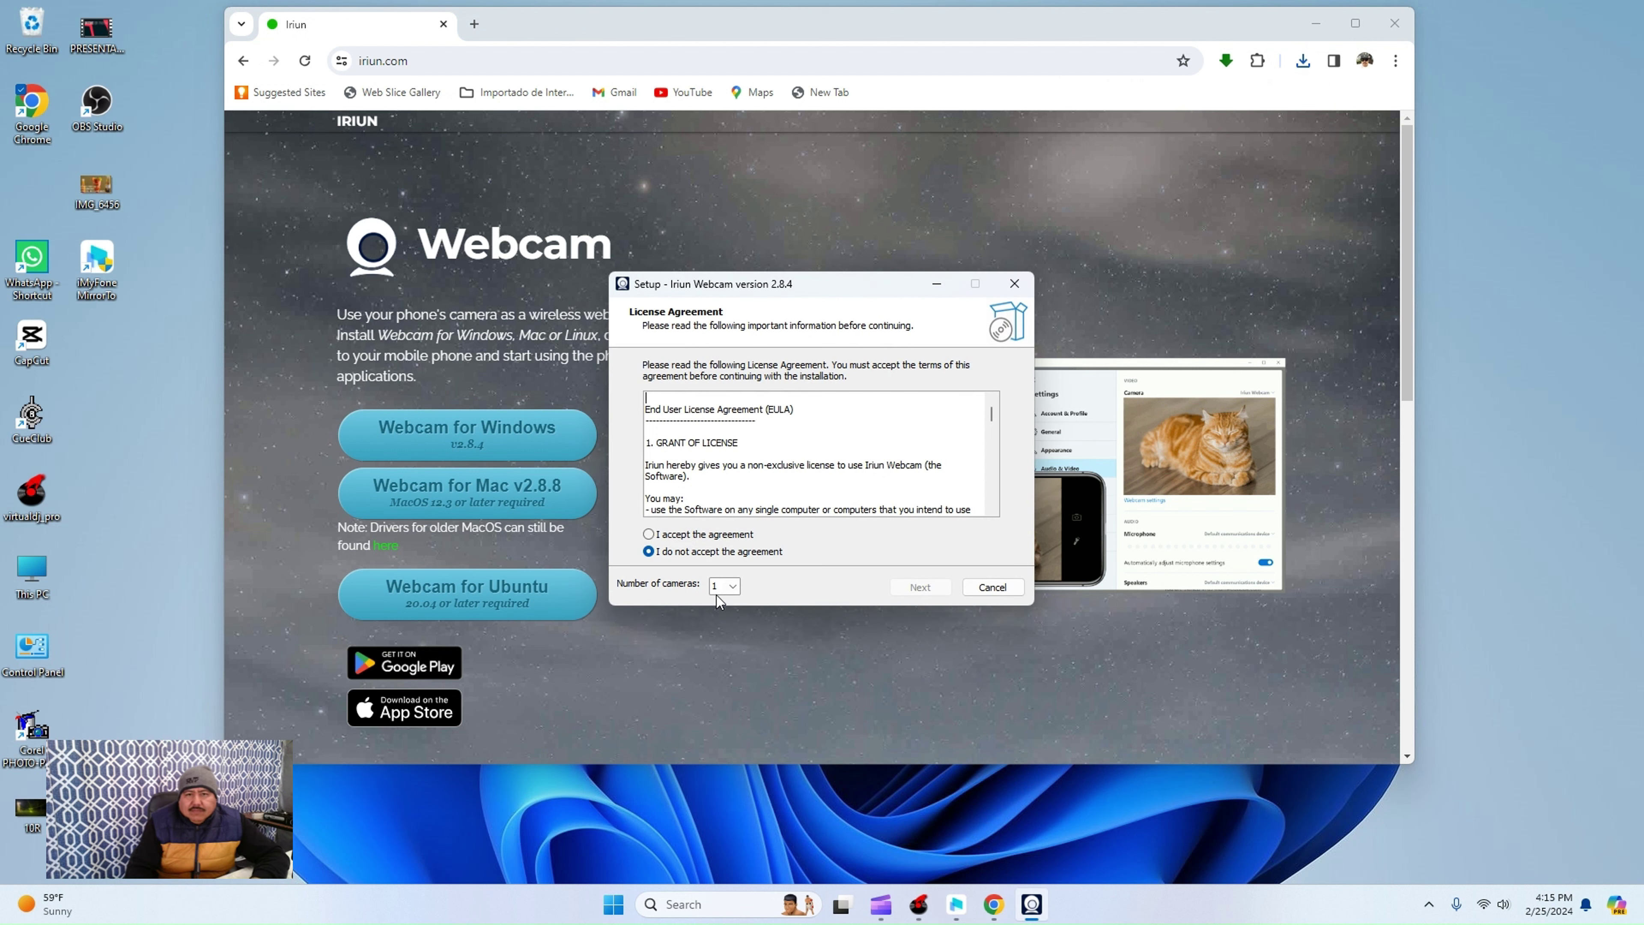
pyautogui.click(650, 534)
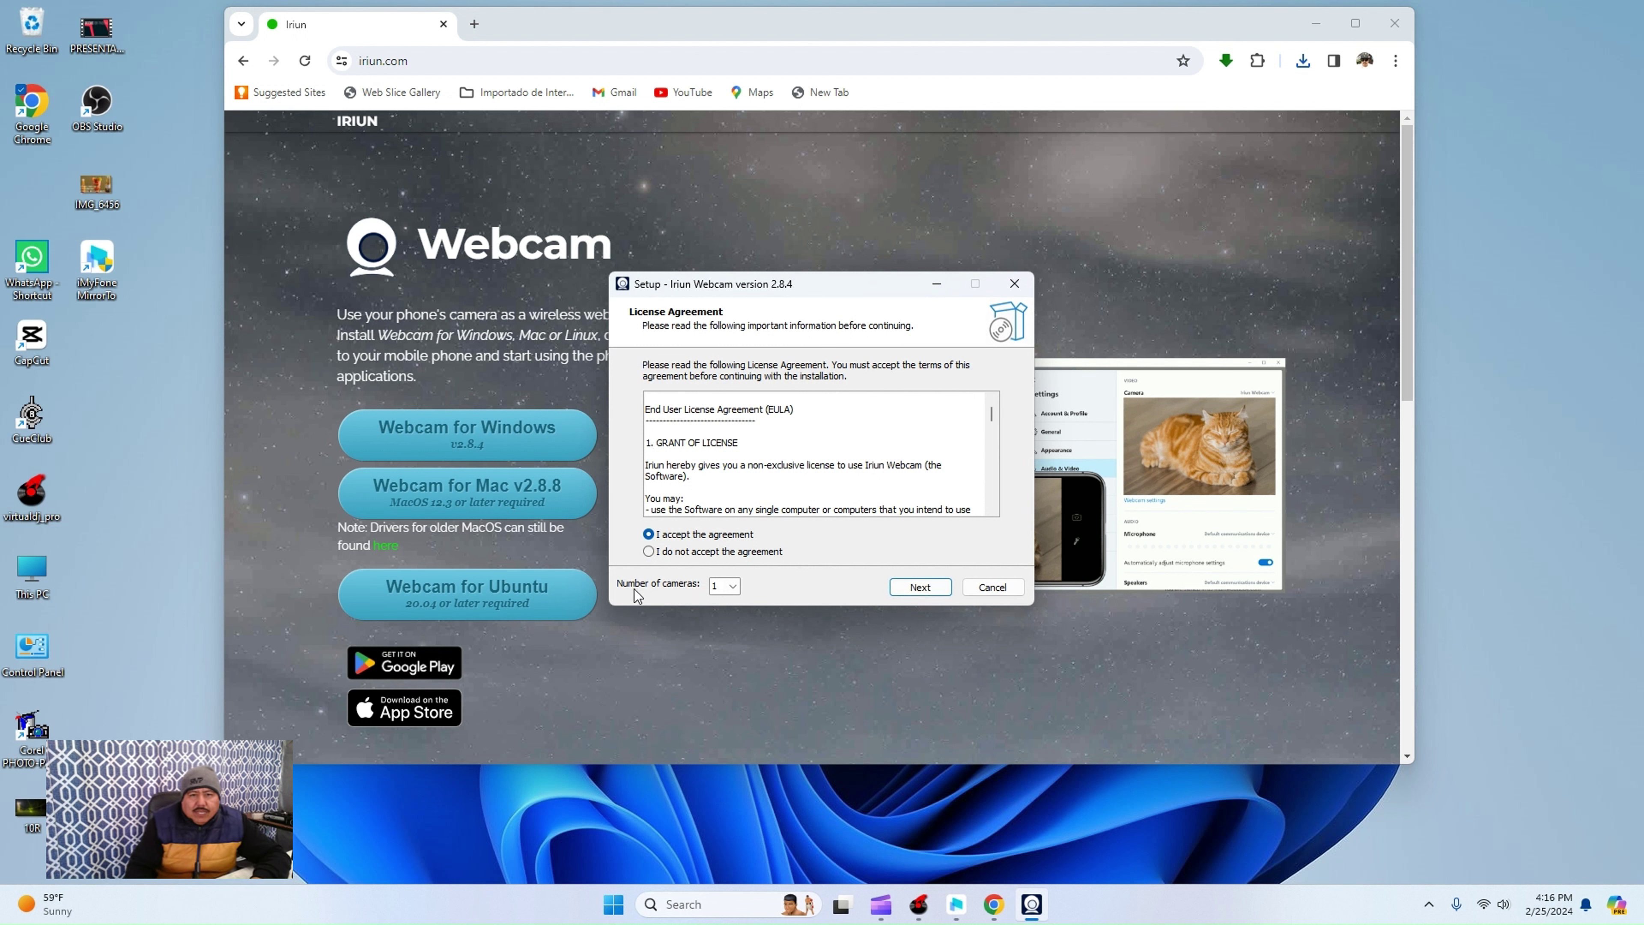
pyautogui.click(734, 587)
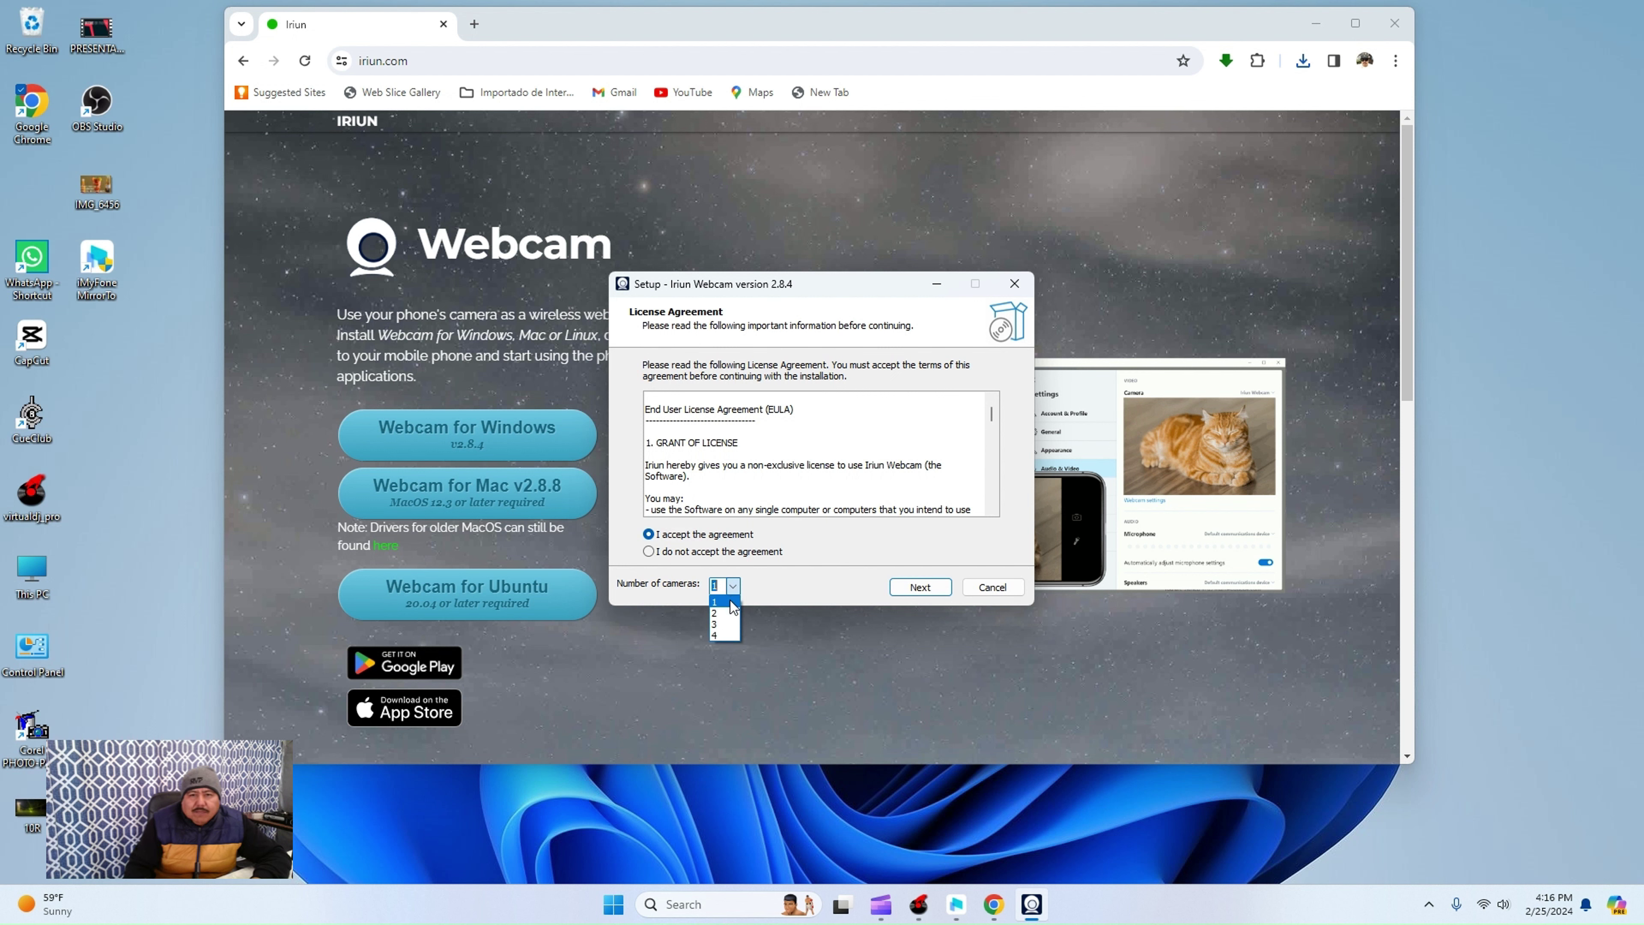
pyautogui.click(736, 587)
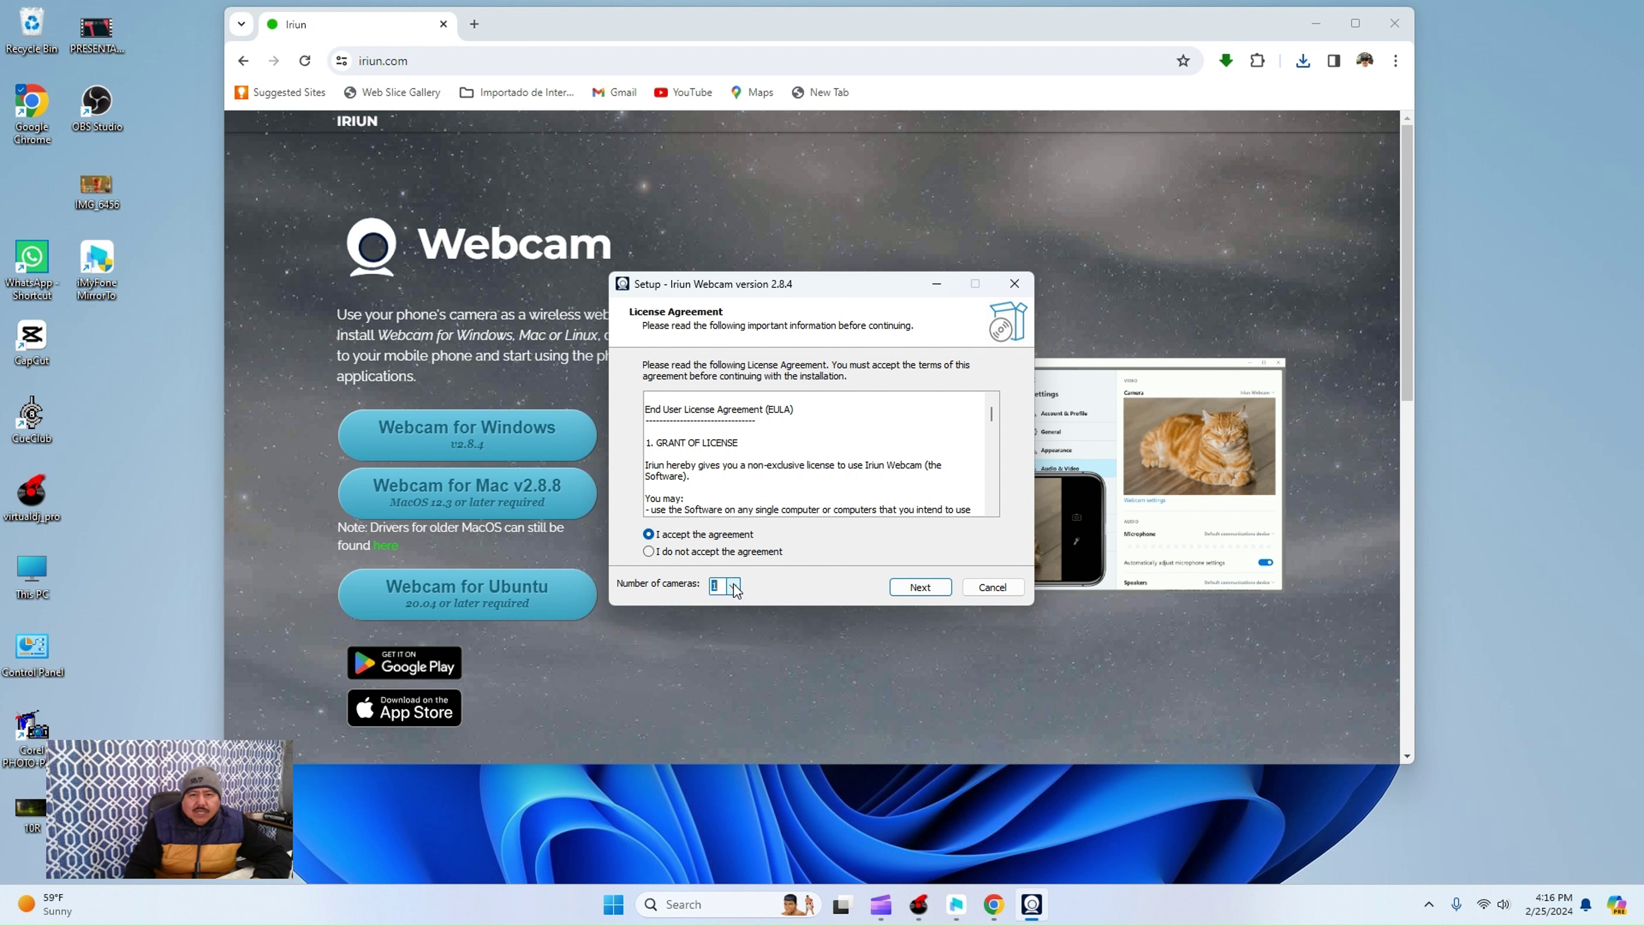
# Step: Install Iriun Webcam in the default folder and finish setup with Start Iriun Webcam Server enabled
pyautogui.click(921, 581)
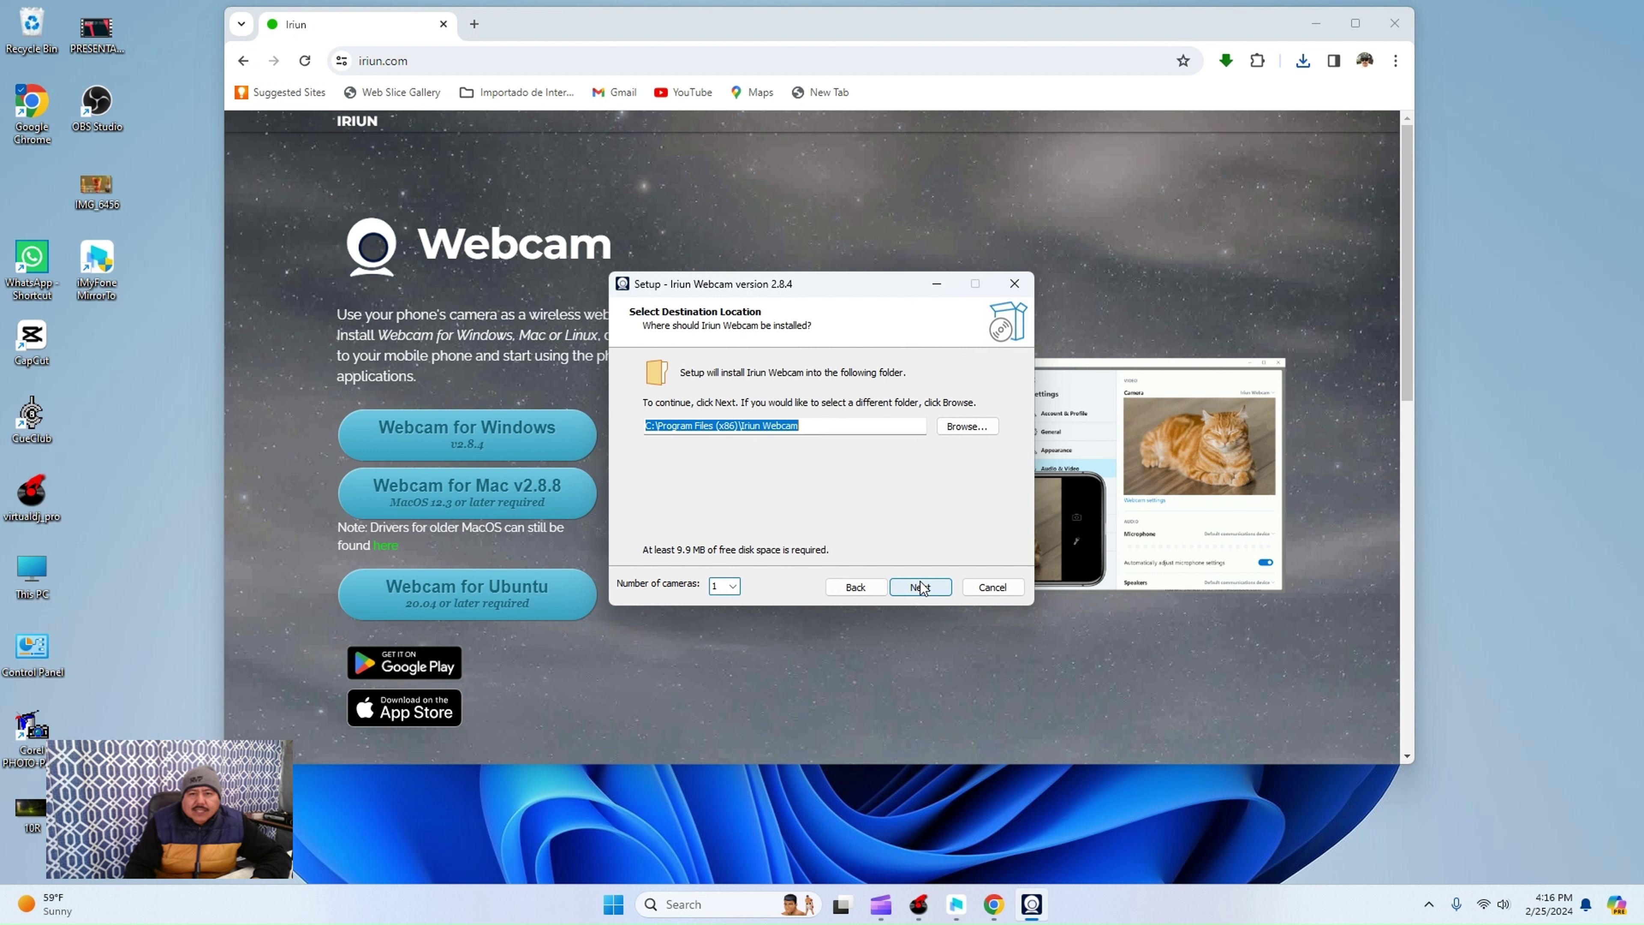
pyautogui.click(921, 582)
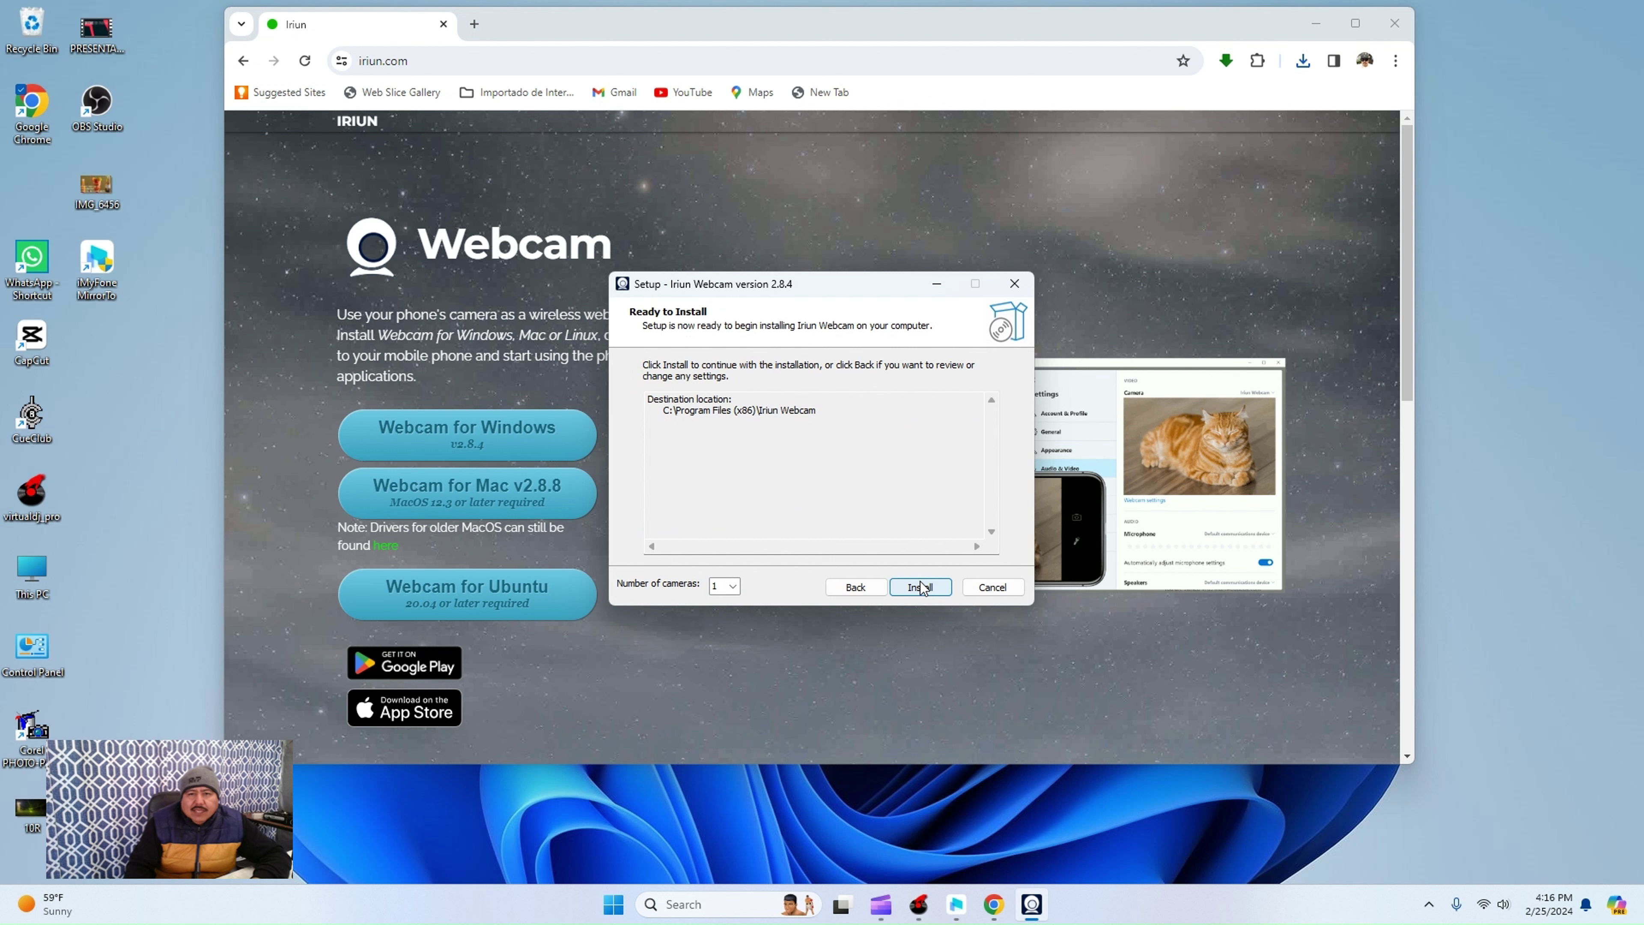
pyautogui.click(921, 586)
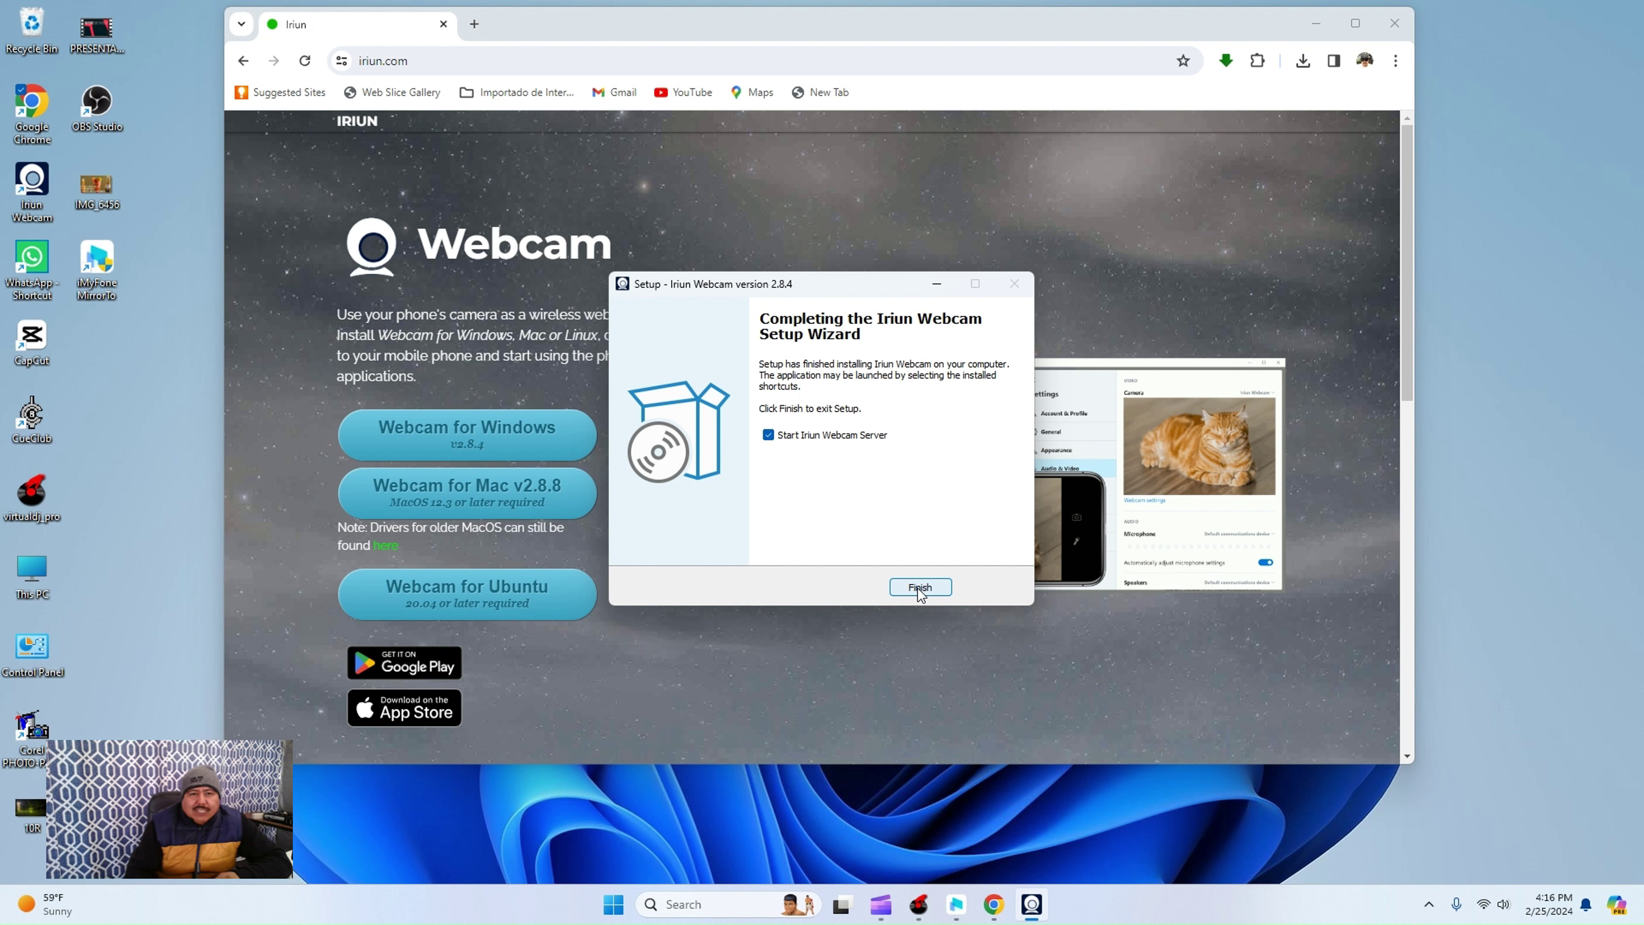
pyautogui.click(920, 587)
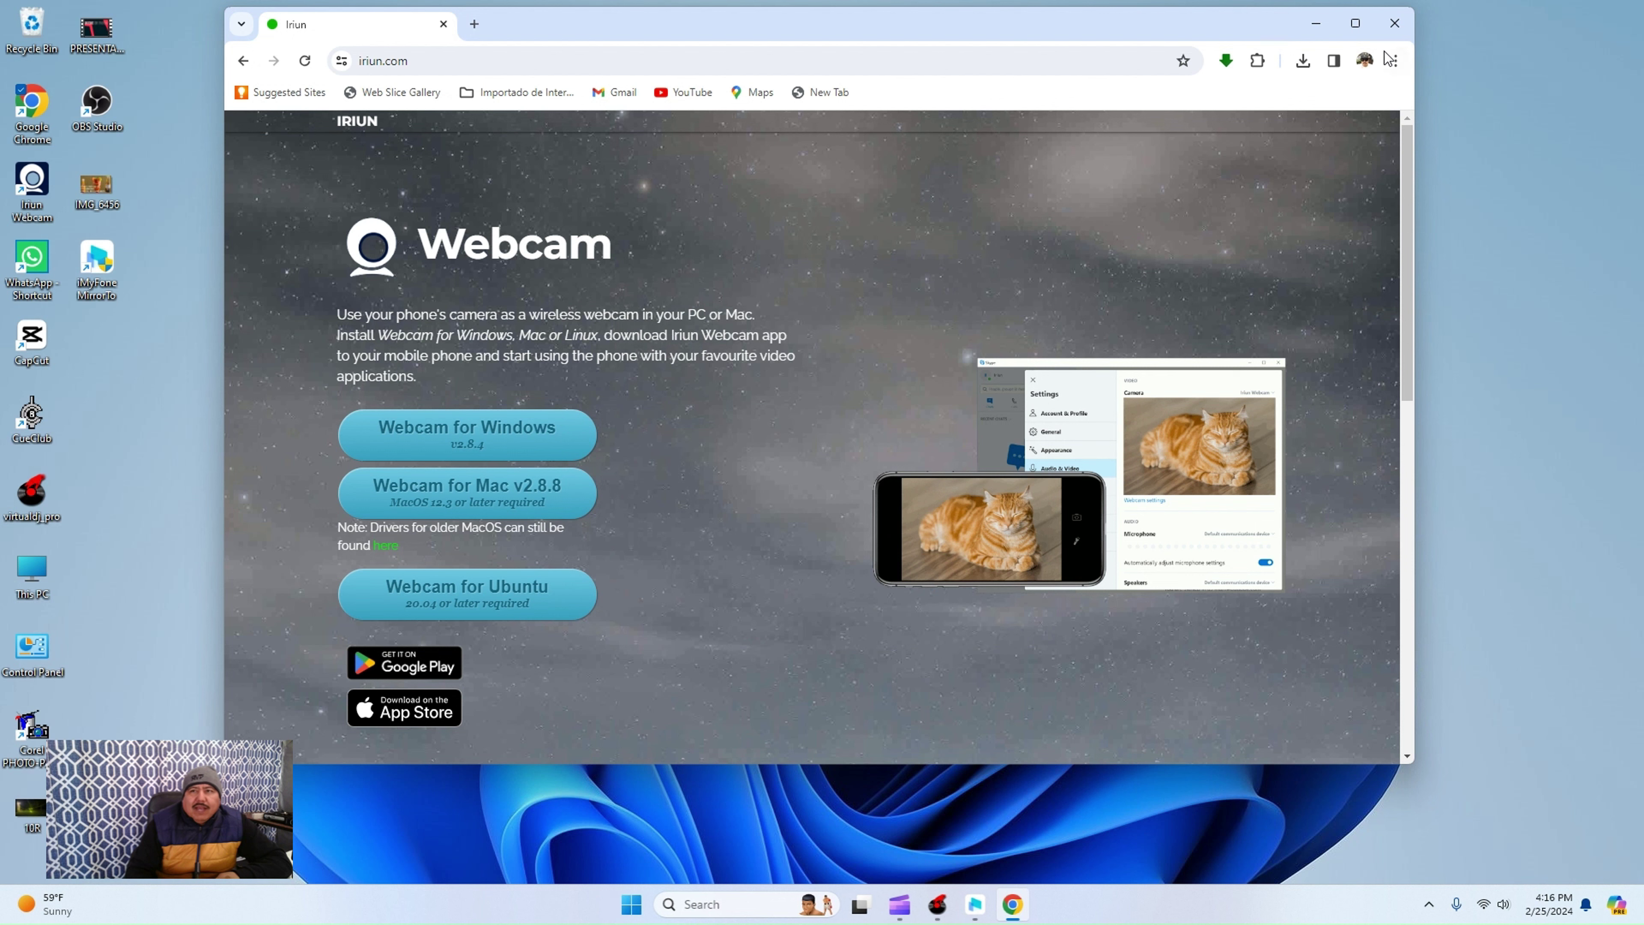
# Step: Close the browser and move the Iriun Webcam window clear of the desktop icons
pyautogui.click(1395, 23)
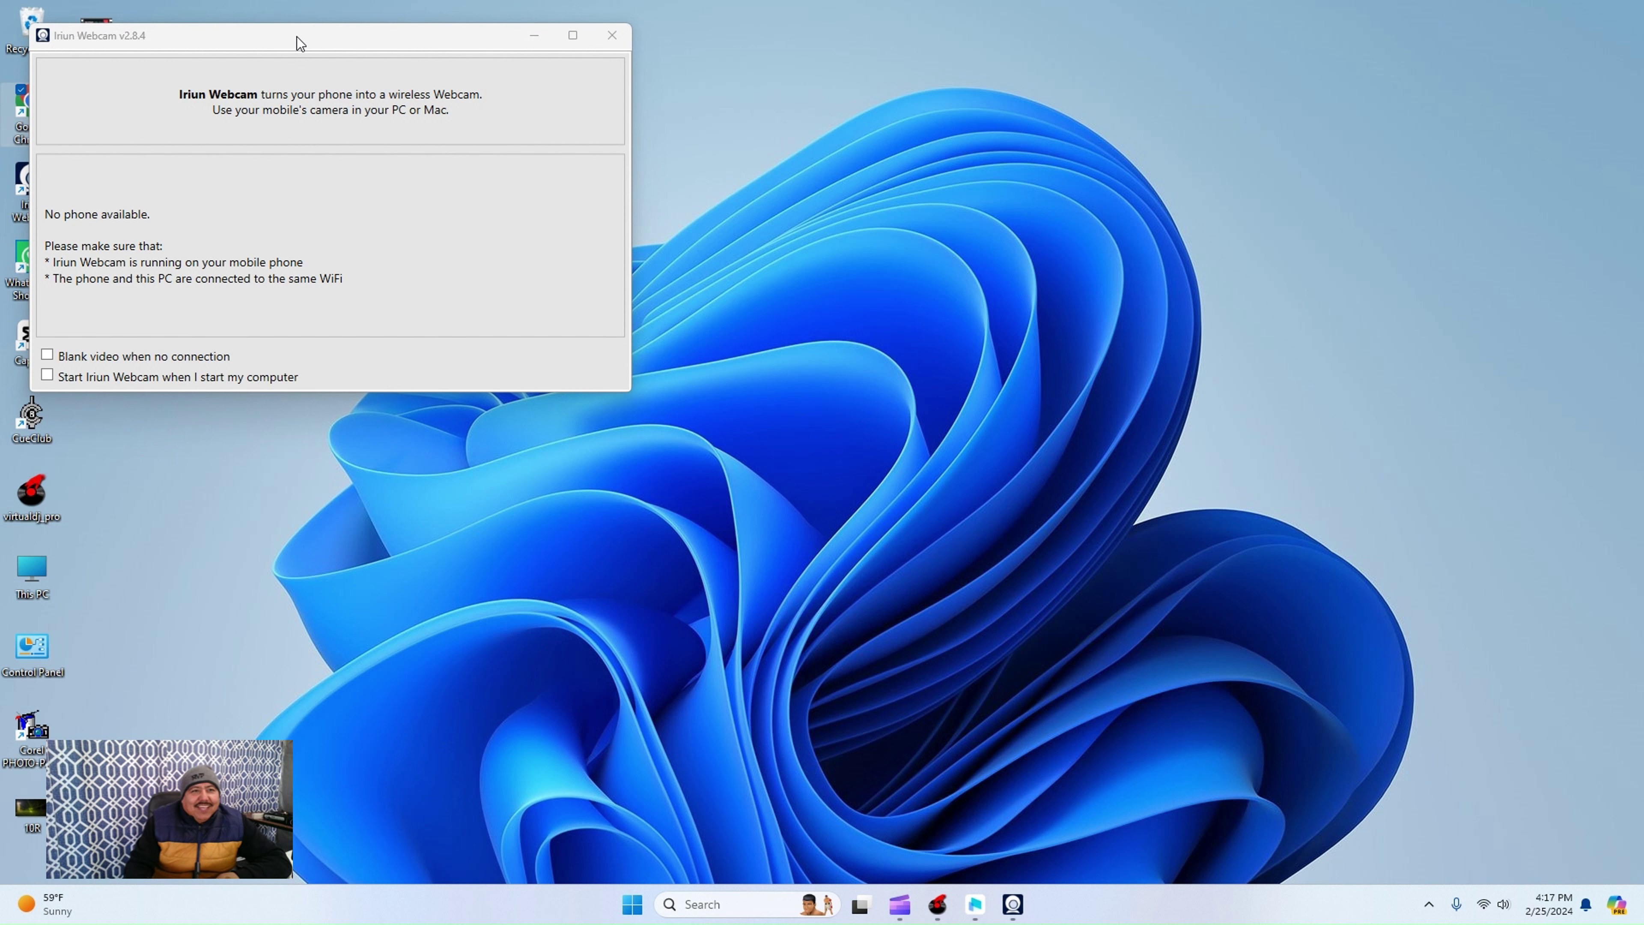
pyautogui.moveTo(296, 36); pyautogui.dragTo(537, 110)
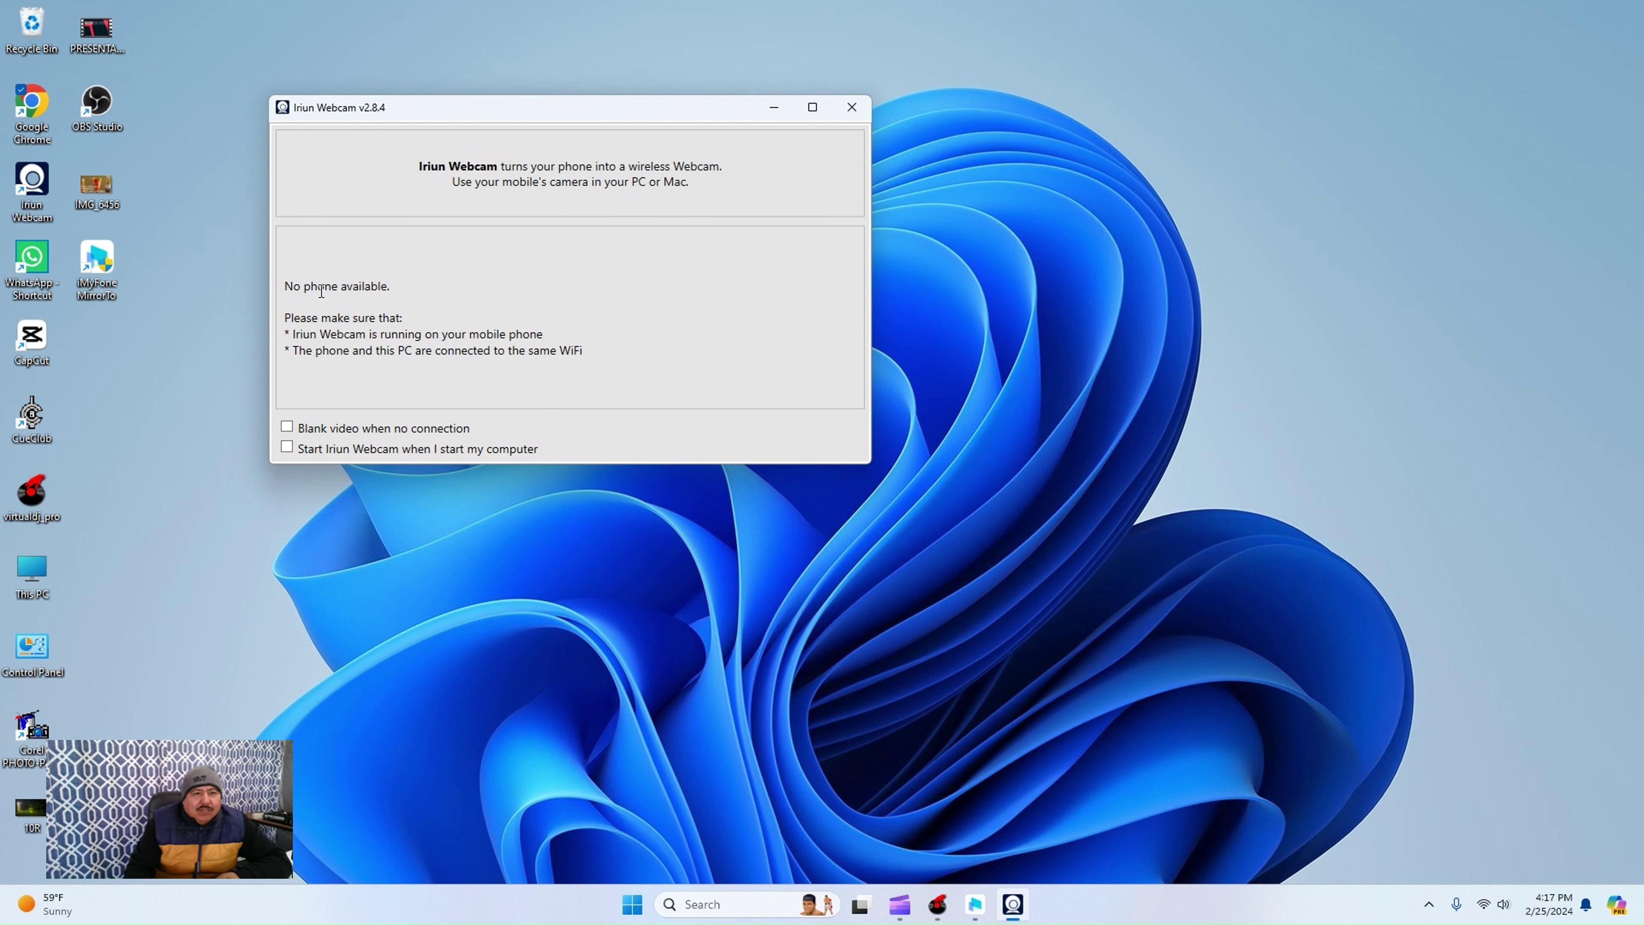
pyautogui.moveTo(557, 103); pyautogui.dragTo(467, 61)
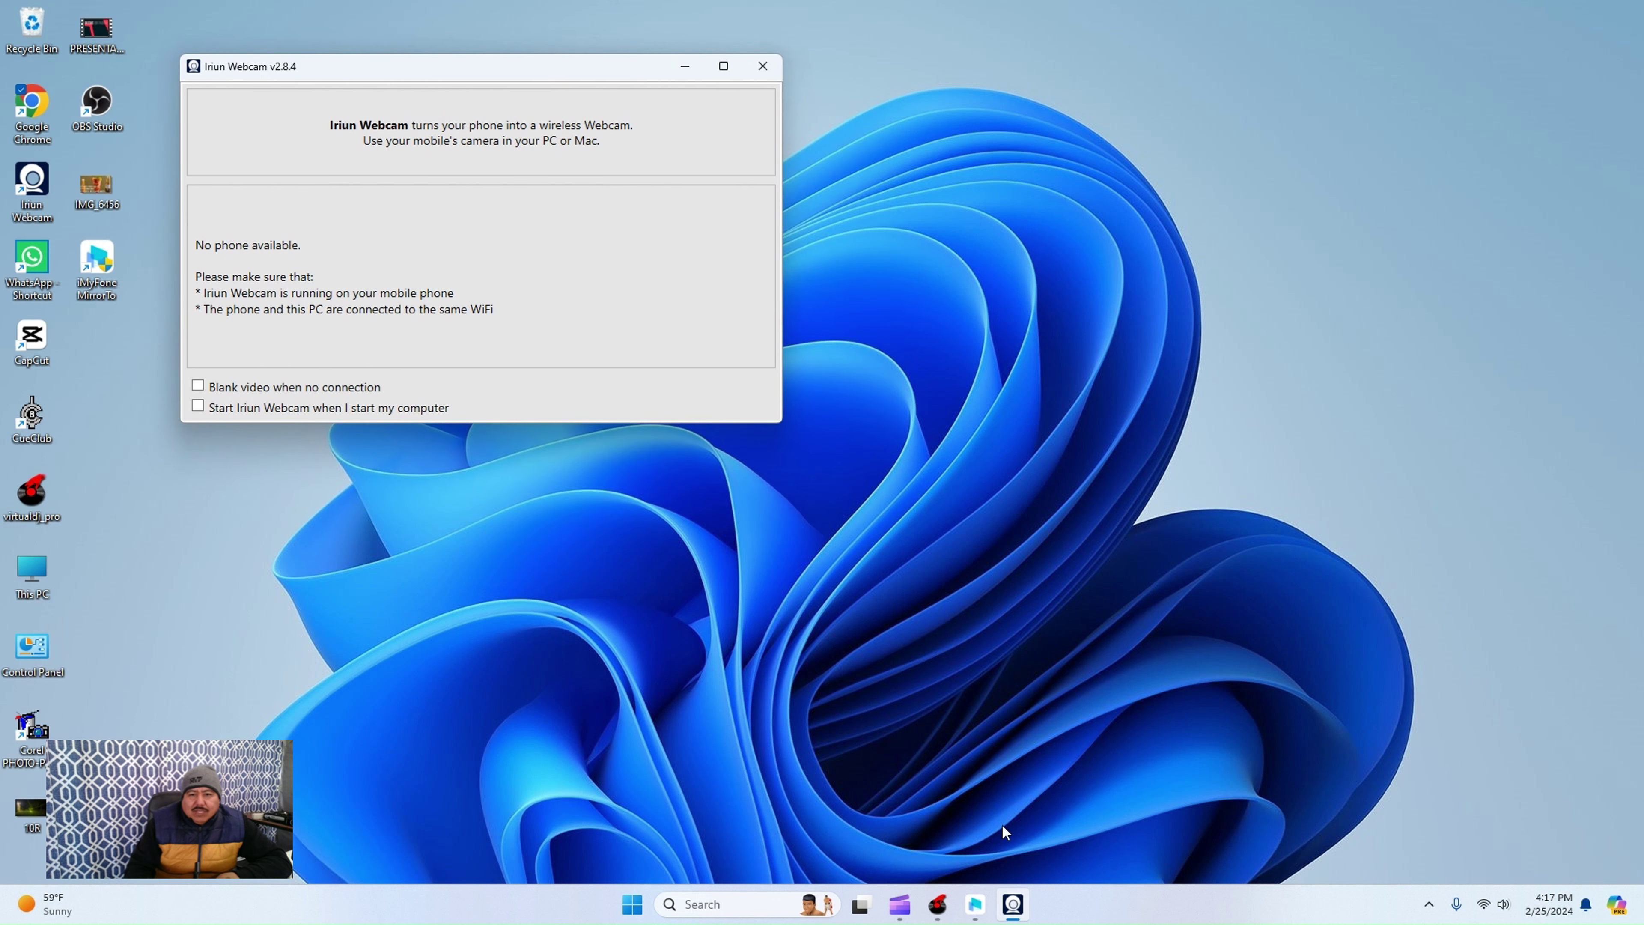
# Step: Bring the MirrorTo phone mirror beside the Iriun Webcam window and open Iriun Webcam from the phone's App Store
pyautogui.click(976, 905)
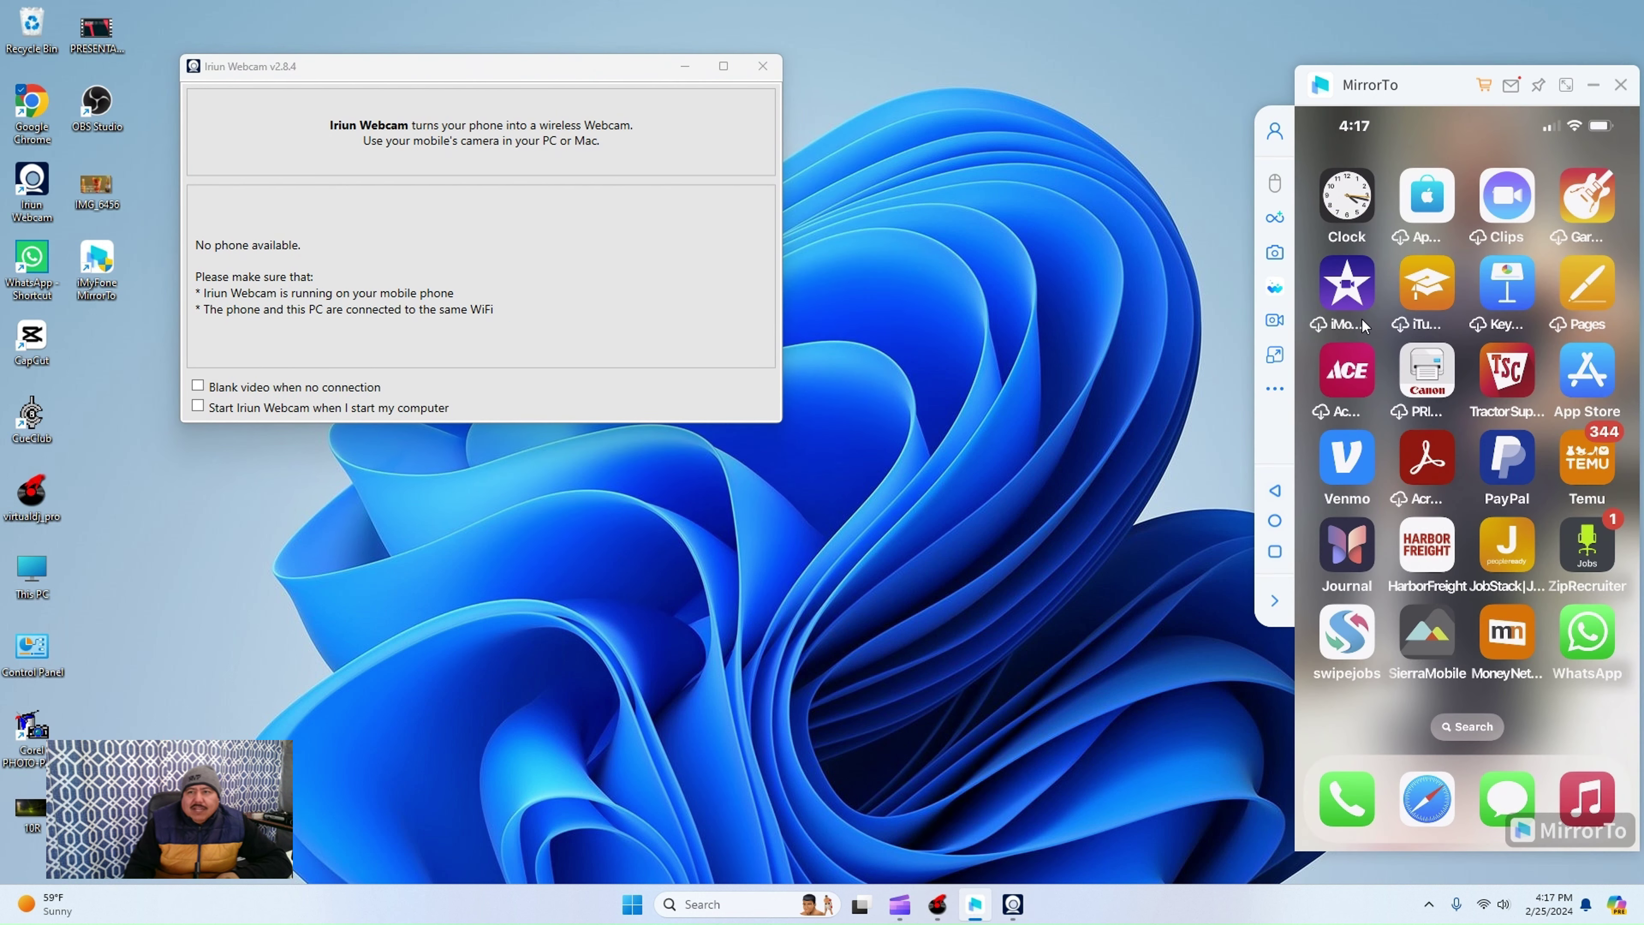
pyautogui.moveTo(1434, 89); pyautogui.dragTo(1071, 62)
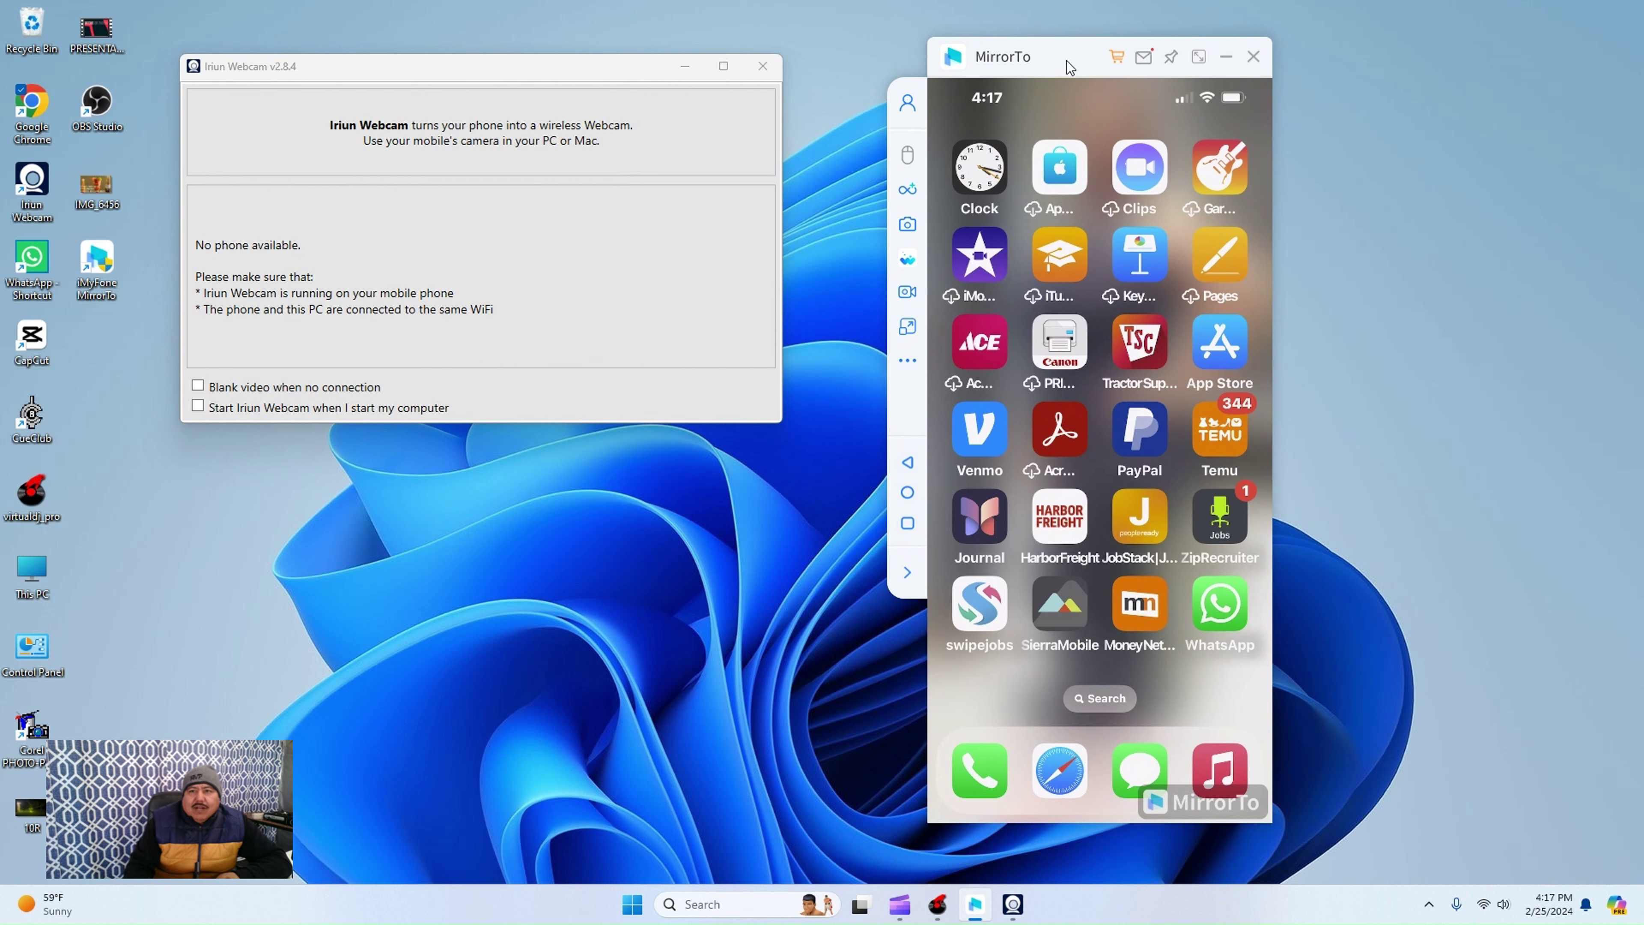
pyautogui.click(1213, 355)
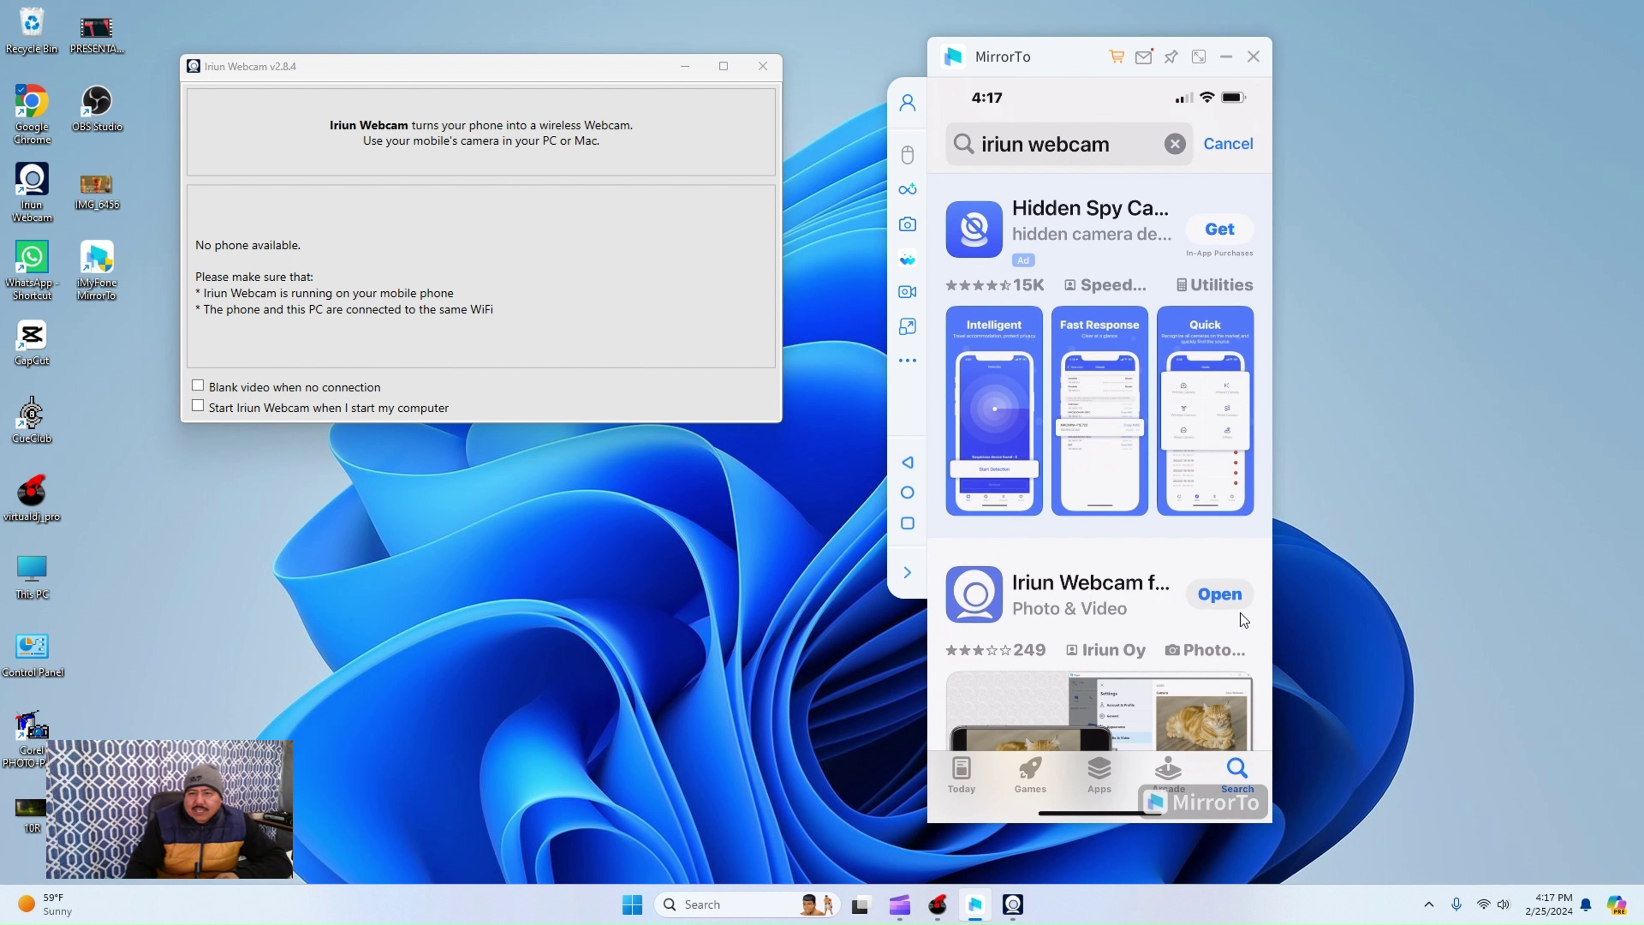
pyautogui.click(1220, 594)
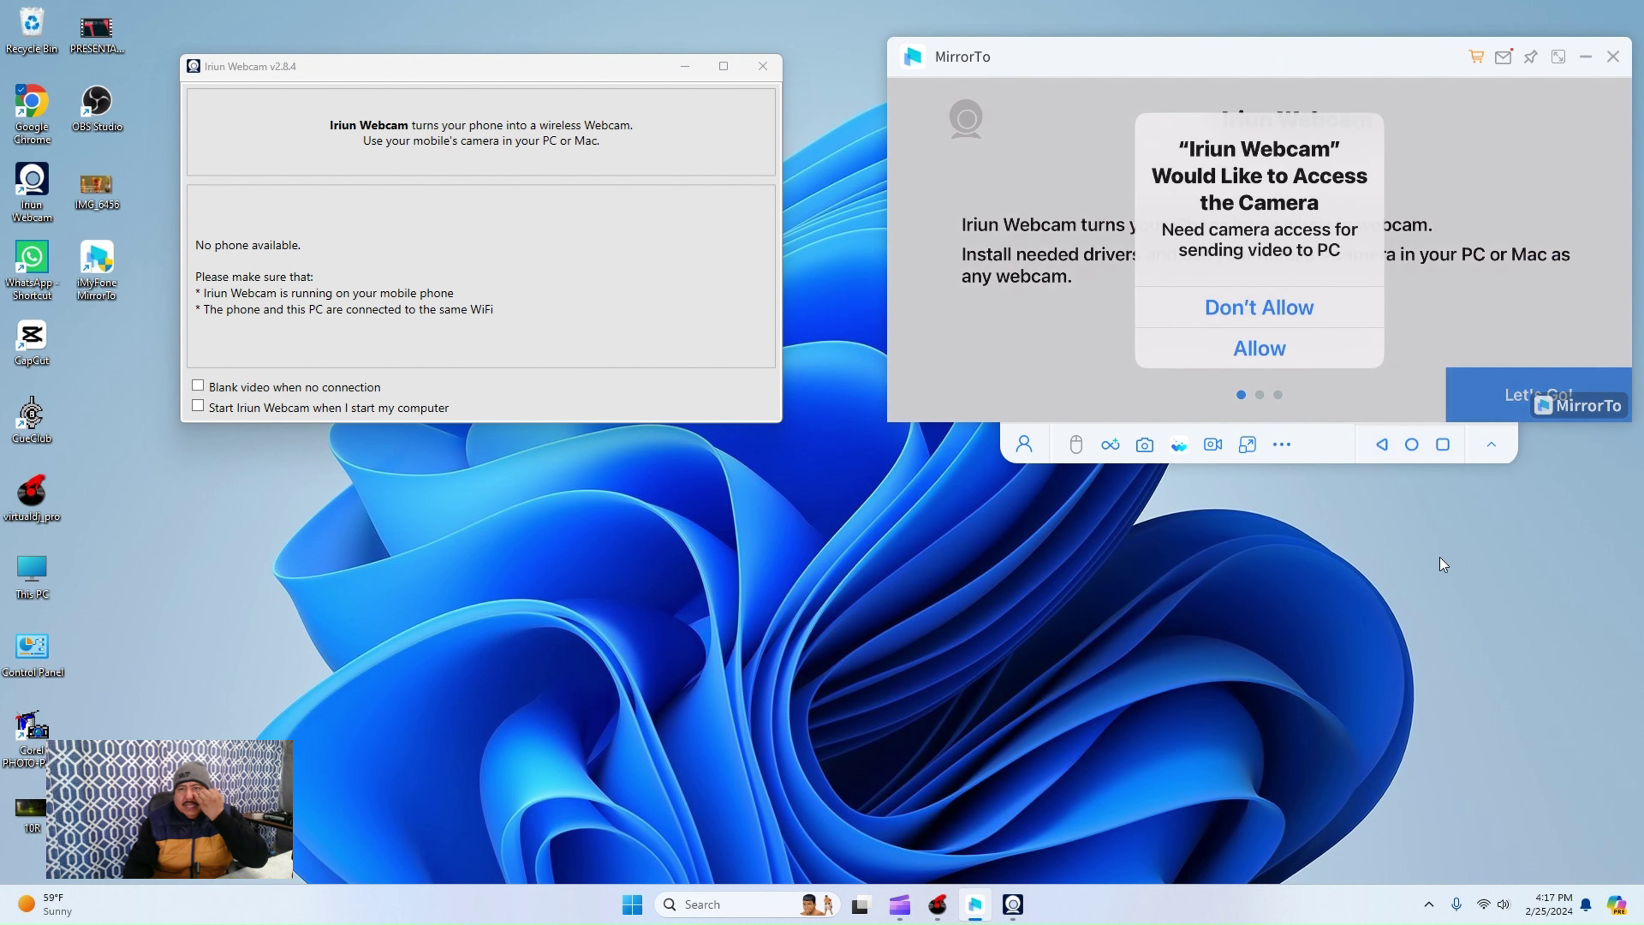
# Step: Allow the Iriun Webcam phone app to access the local network, camera and microphone, and close MirrorTo
pyautogui.click(1331, 279)
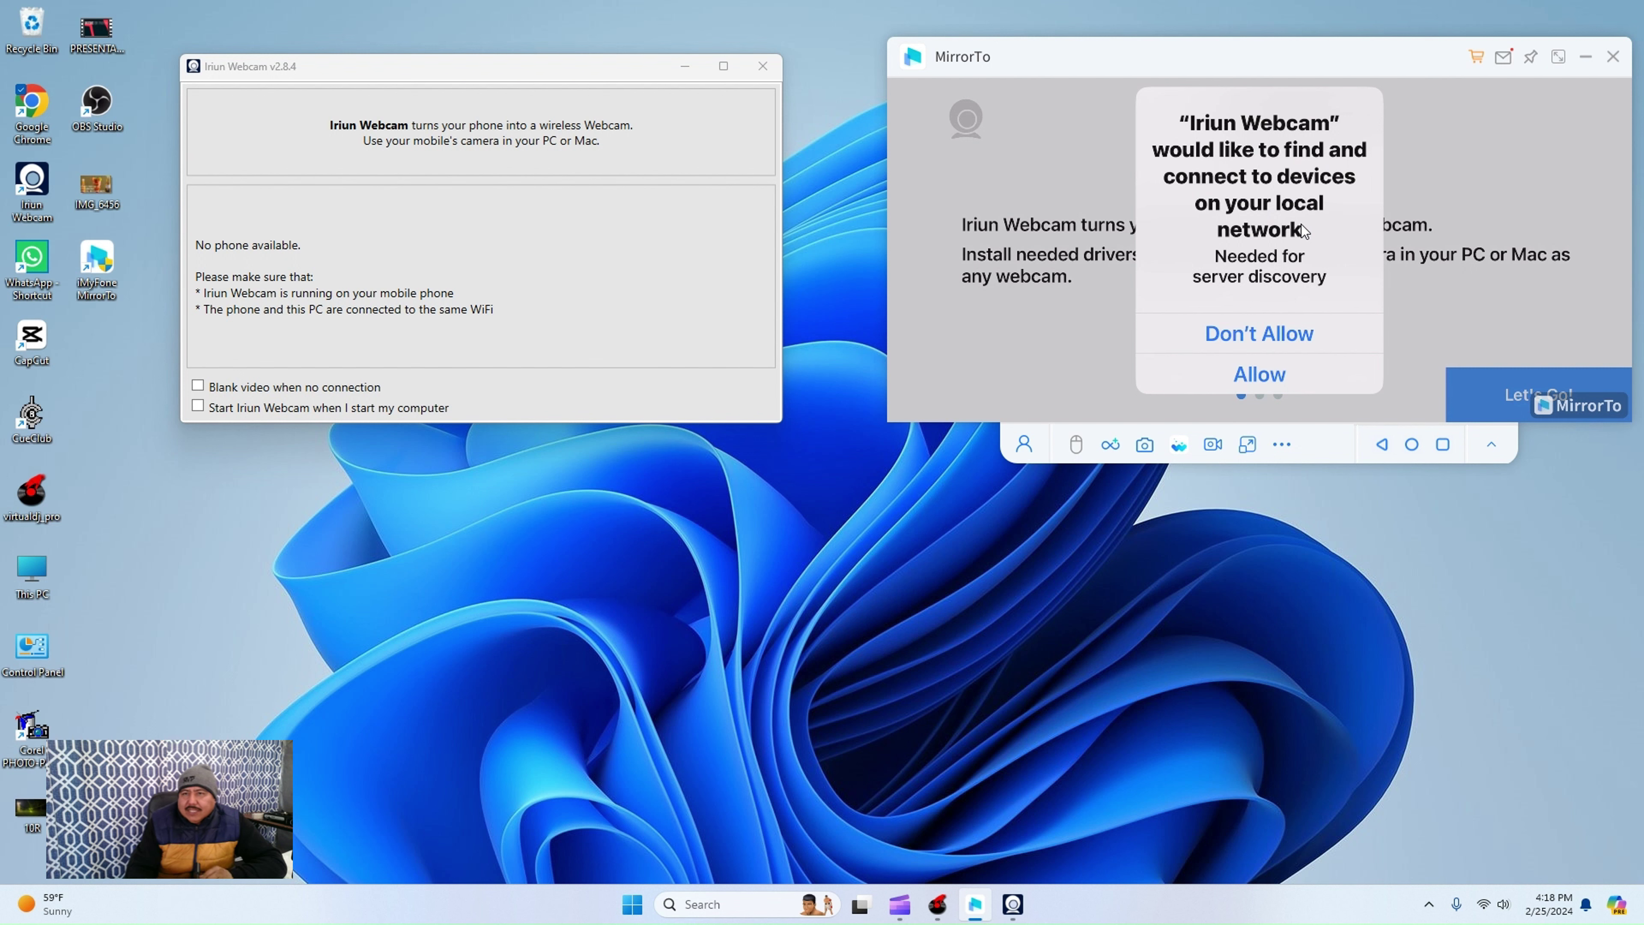
pyautogui.click(1253, 378)
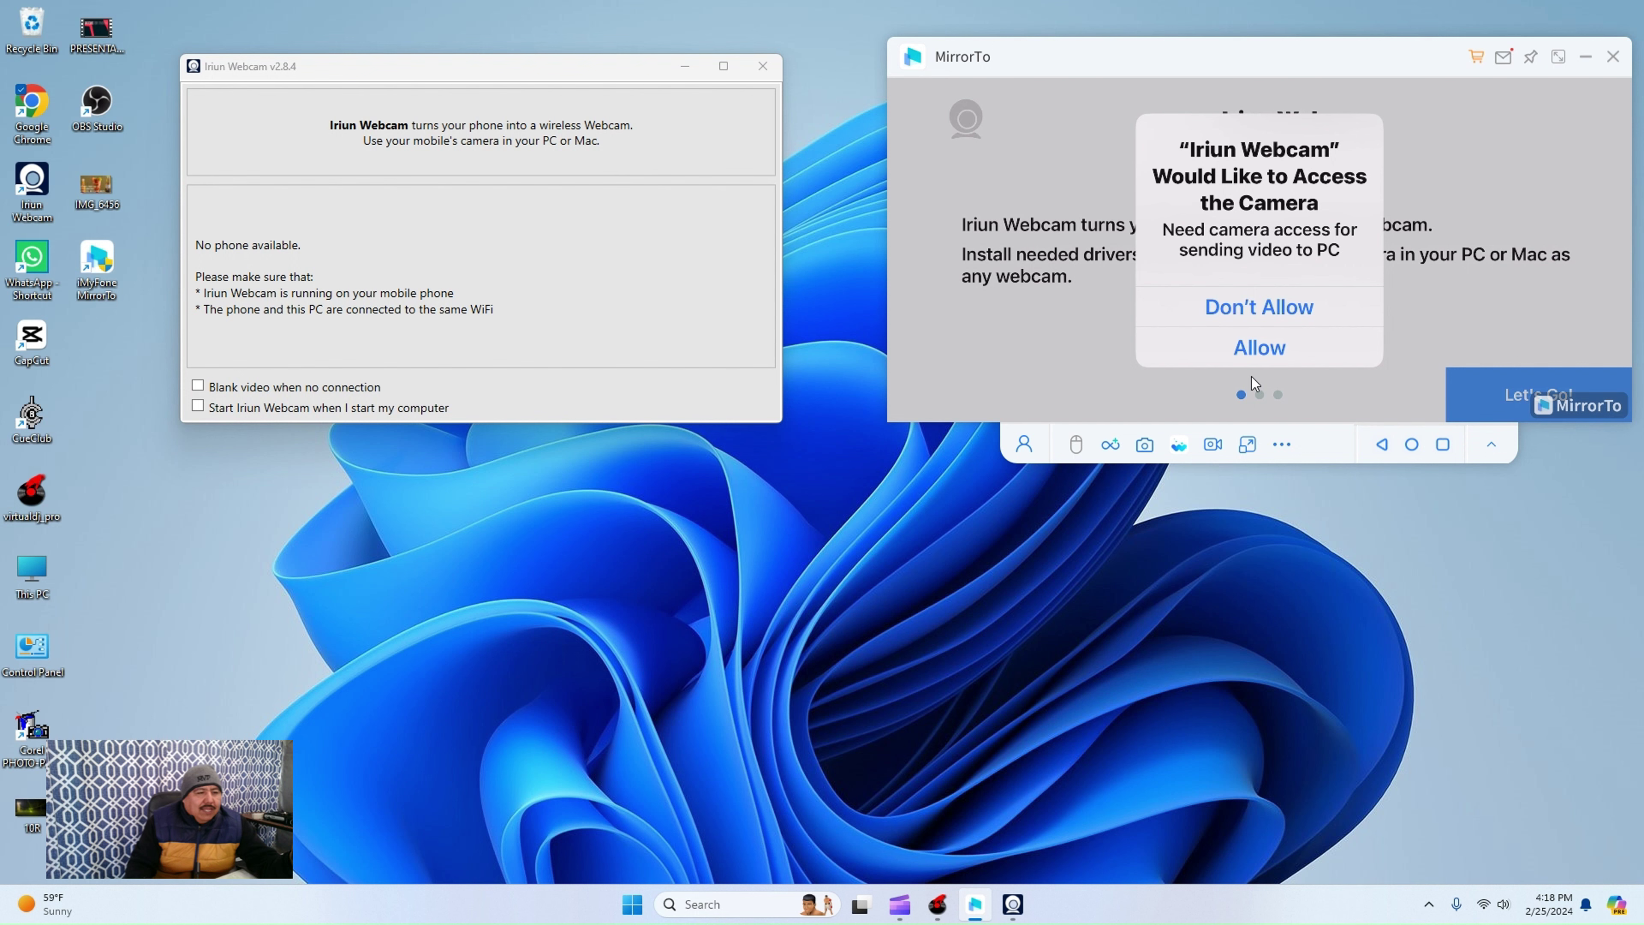
pyautogui.click(1260, 347)
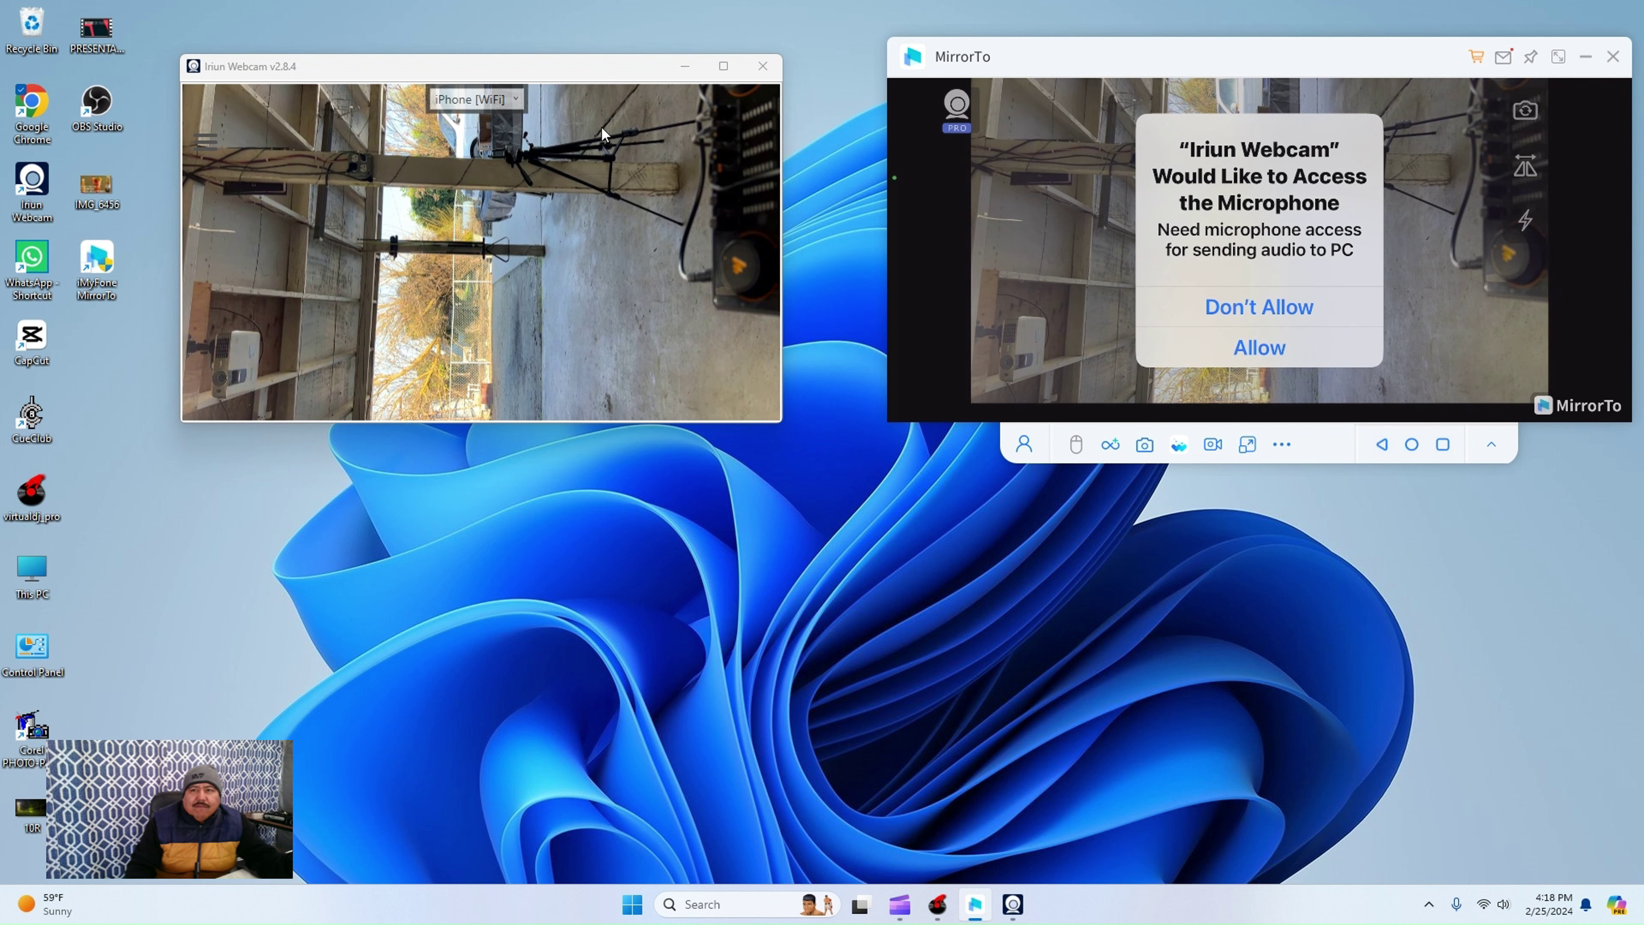
pyautogui.click(1266, 350)
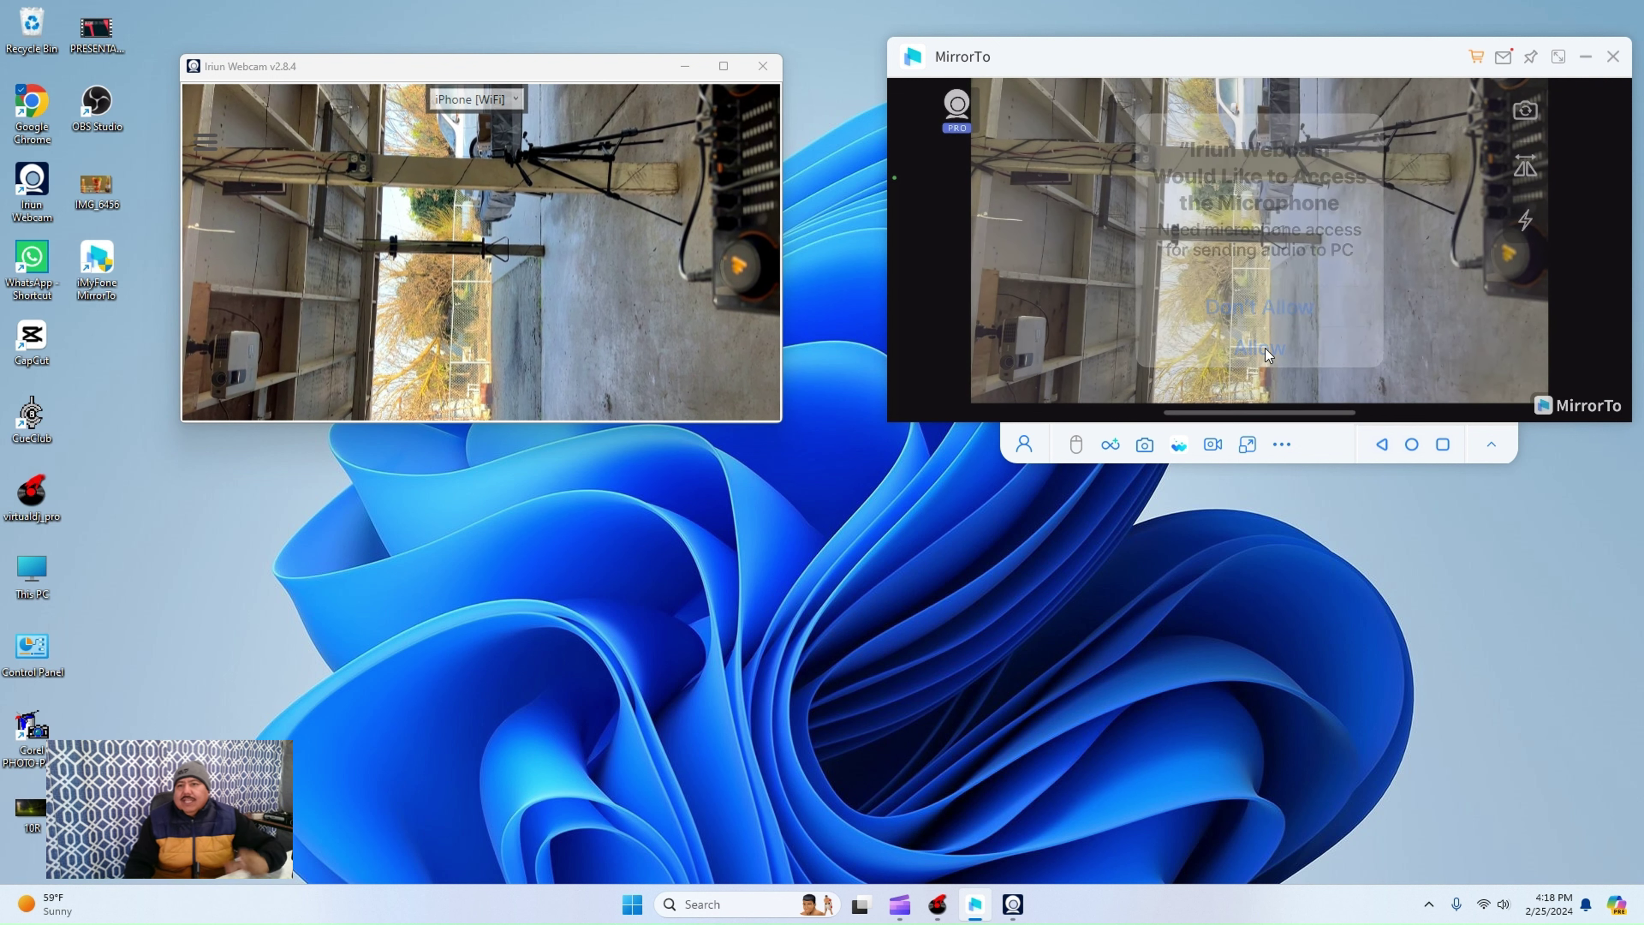
pyautogui.click(1614, 58)
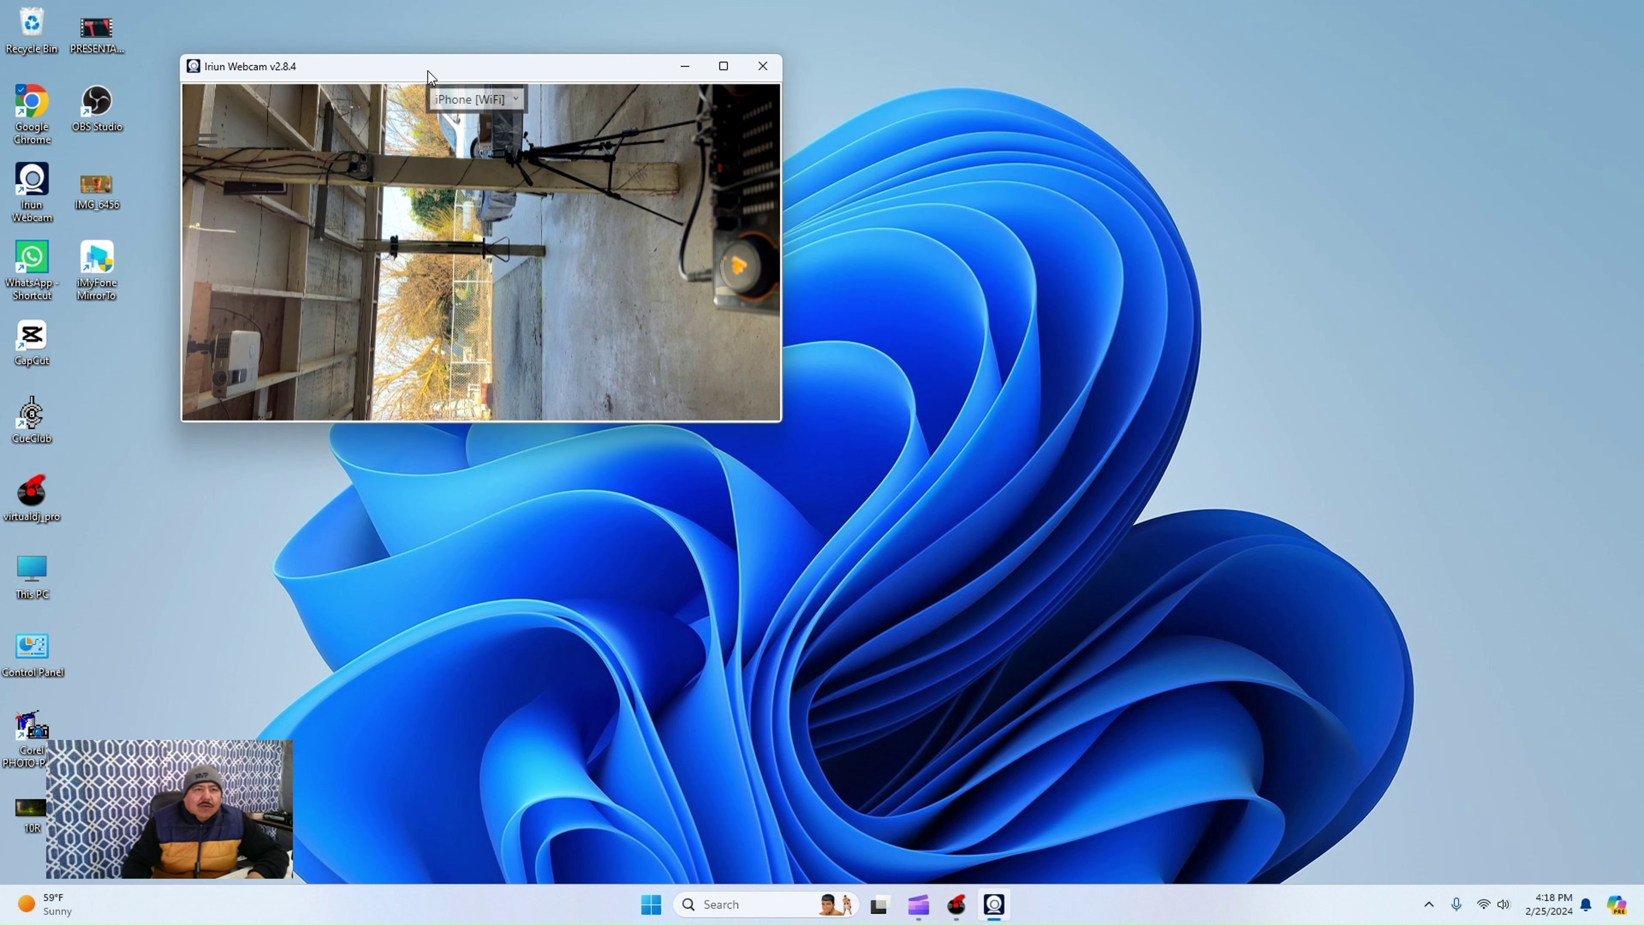
# Step: Set the video format of the iPhone feed in Iriun Webcam to 1920 x 1080
pyautogui.moveTo(428, 71); pyautogui.dragTo(564, 81)
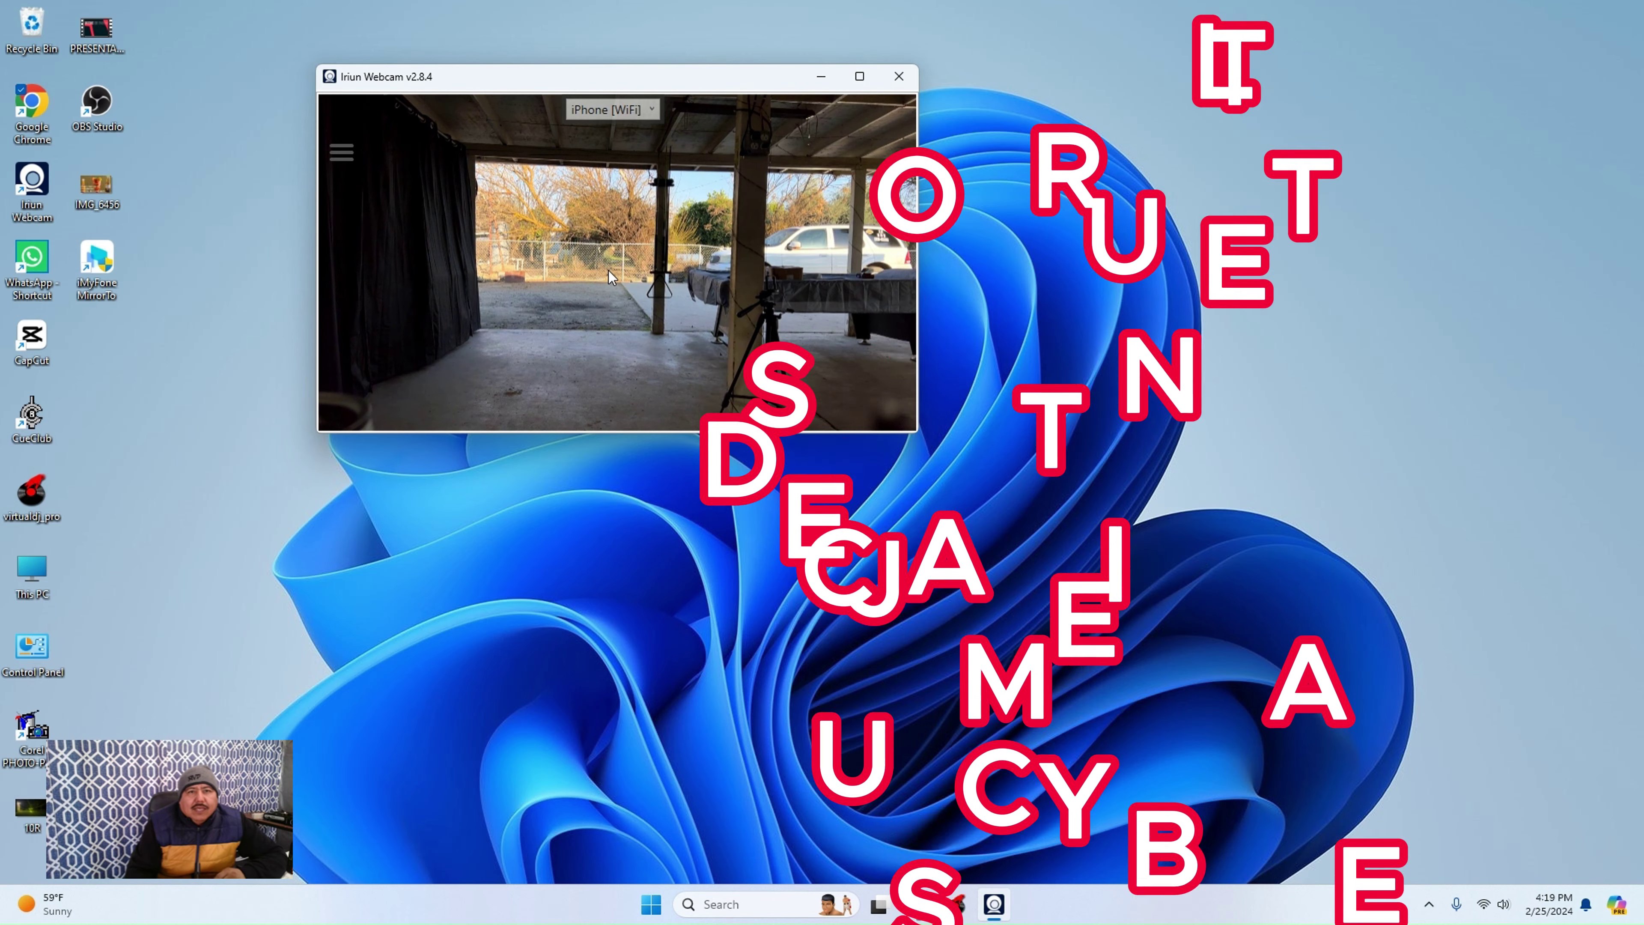
pyautogui.click(341, 153)
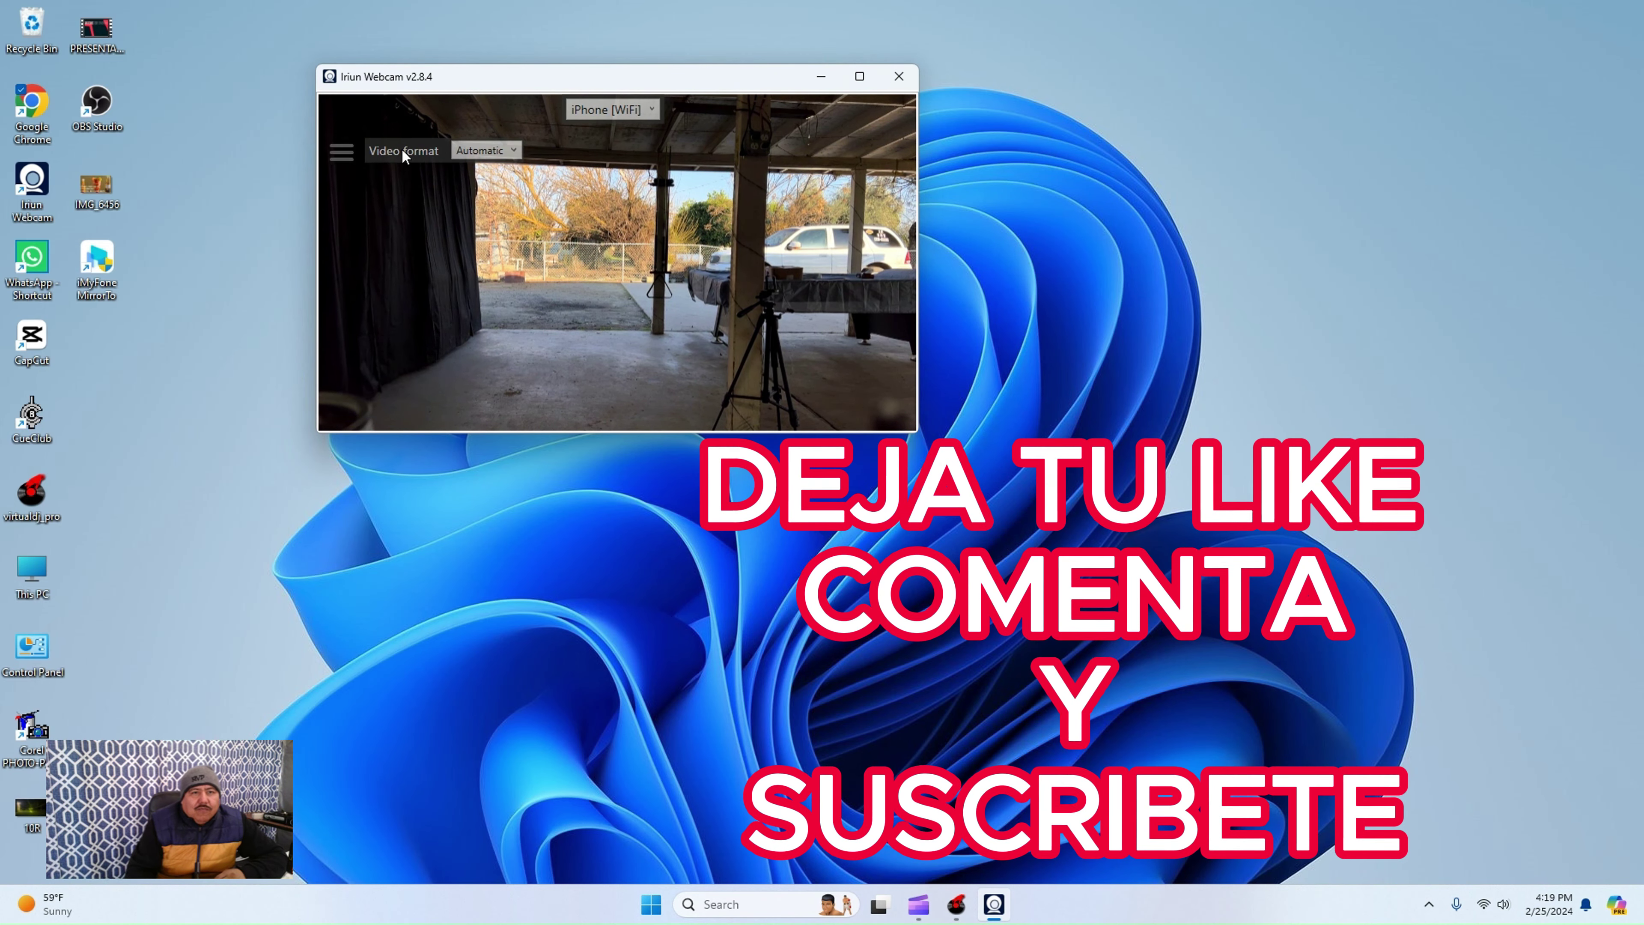
pyautogui.click(512, 152)
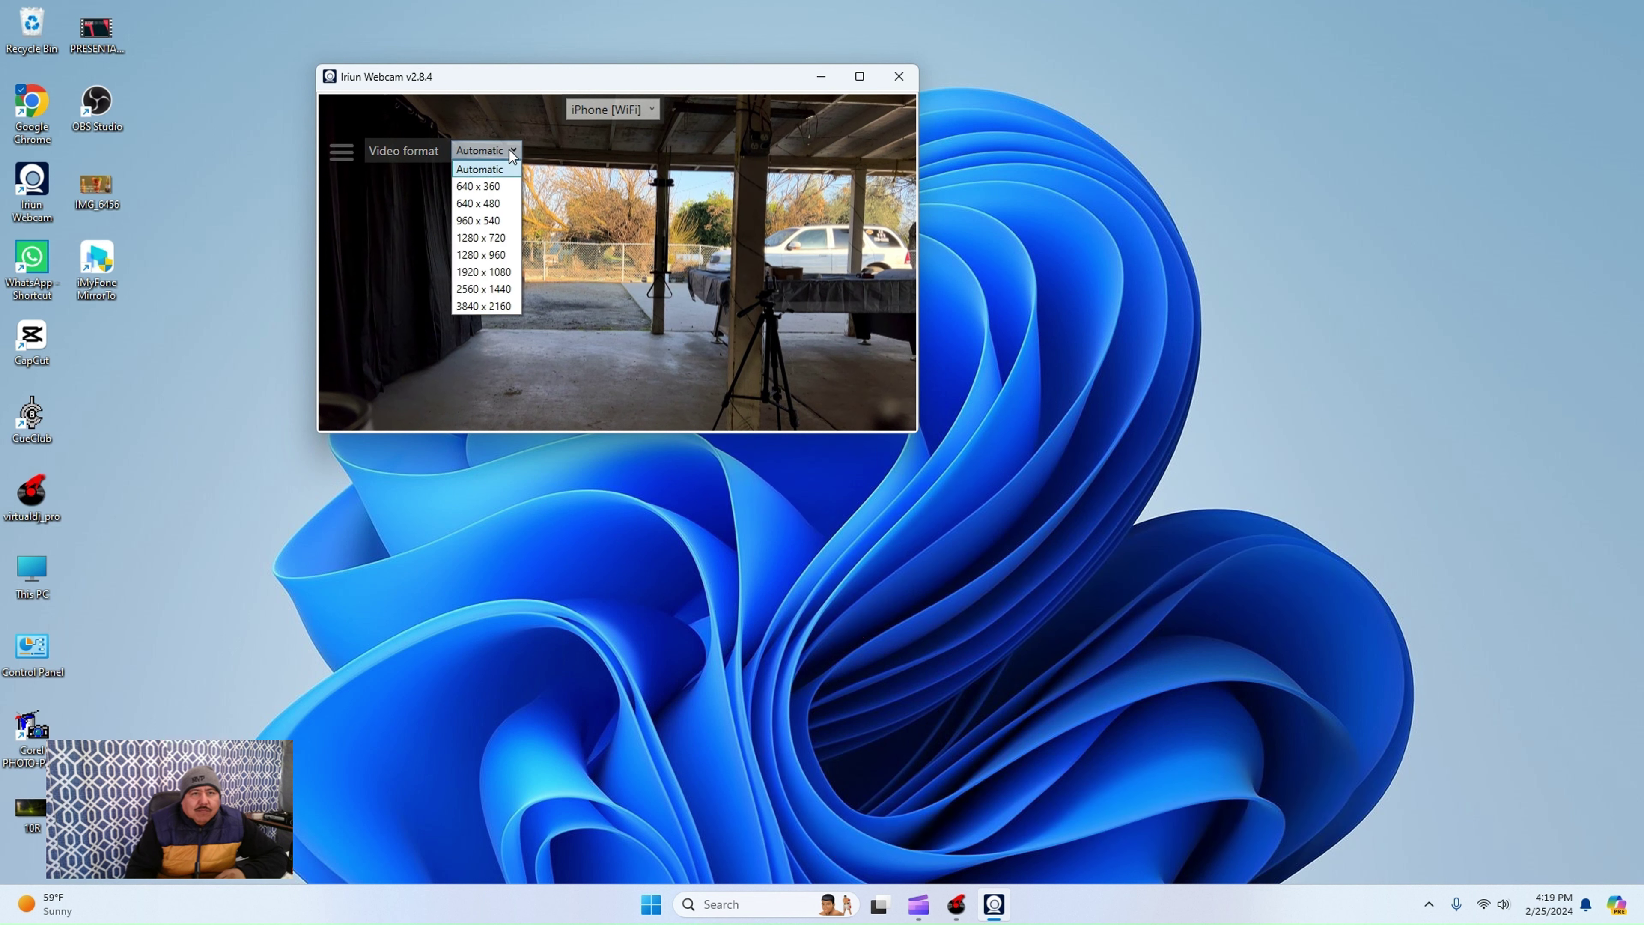
pyautogui.click(485, 272)
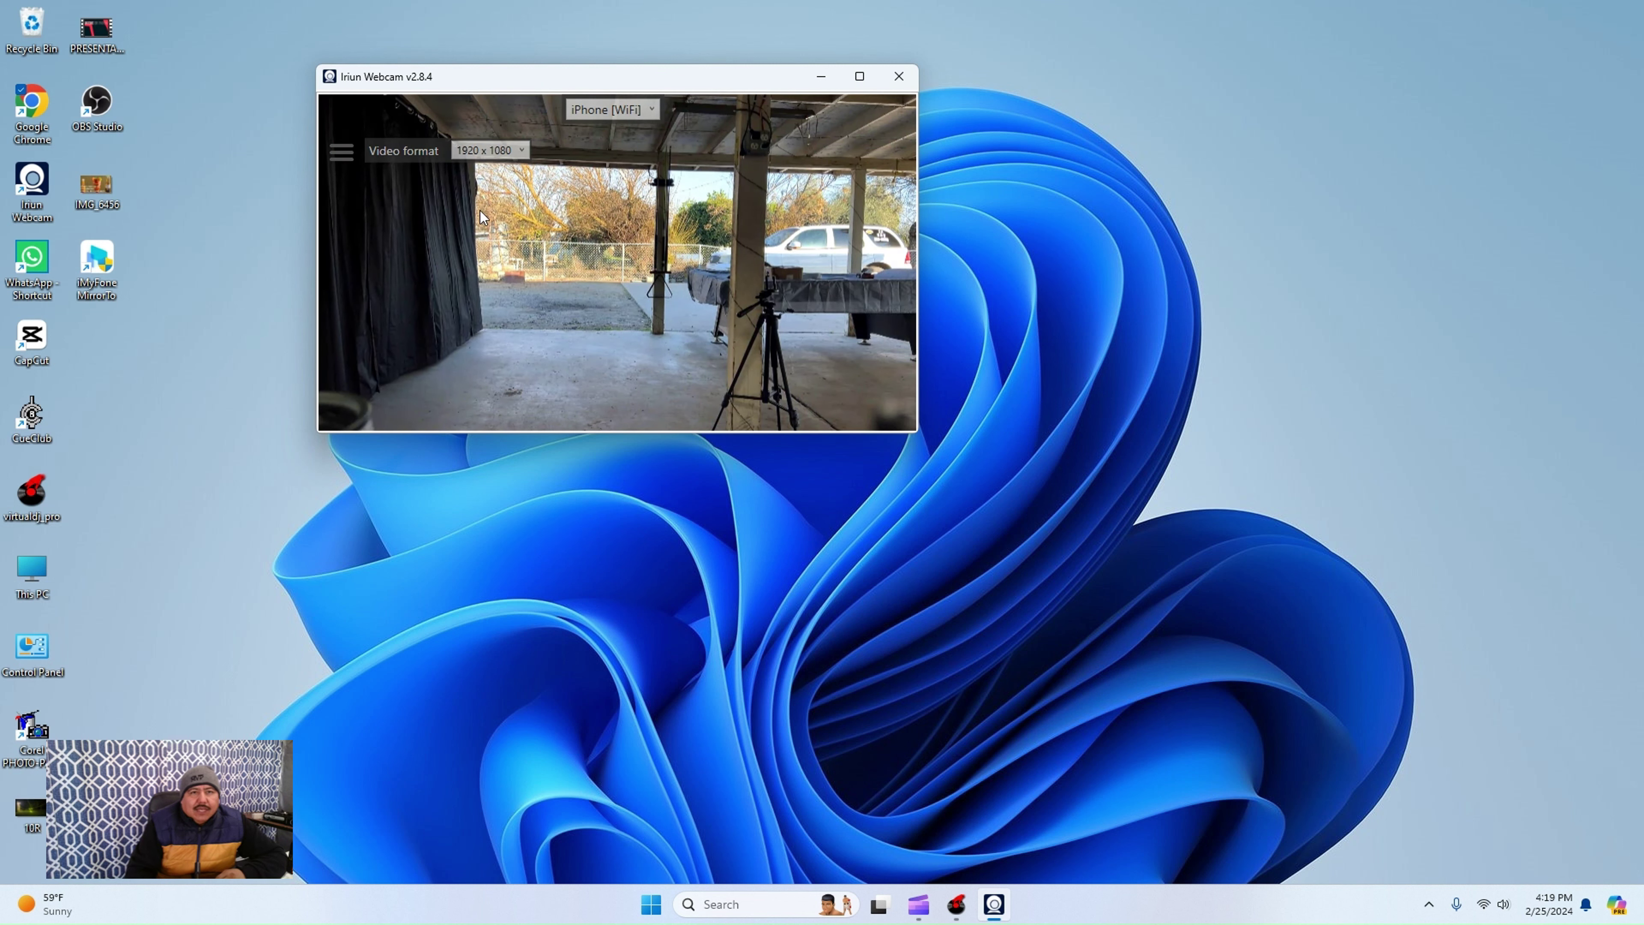
# Step: Try the 3840 x 2160 video format for the iPhone feed and return it to 1920 x 1080
pyautogui.click(514, 152)
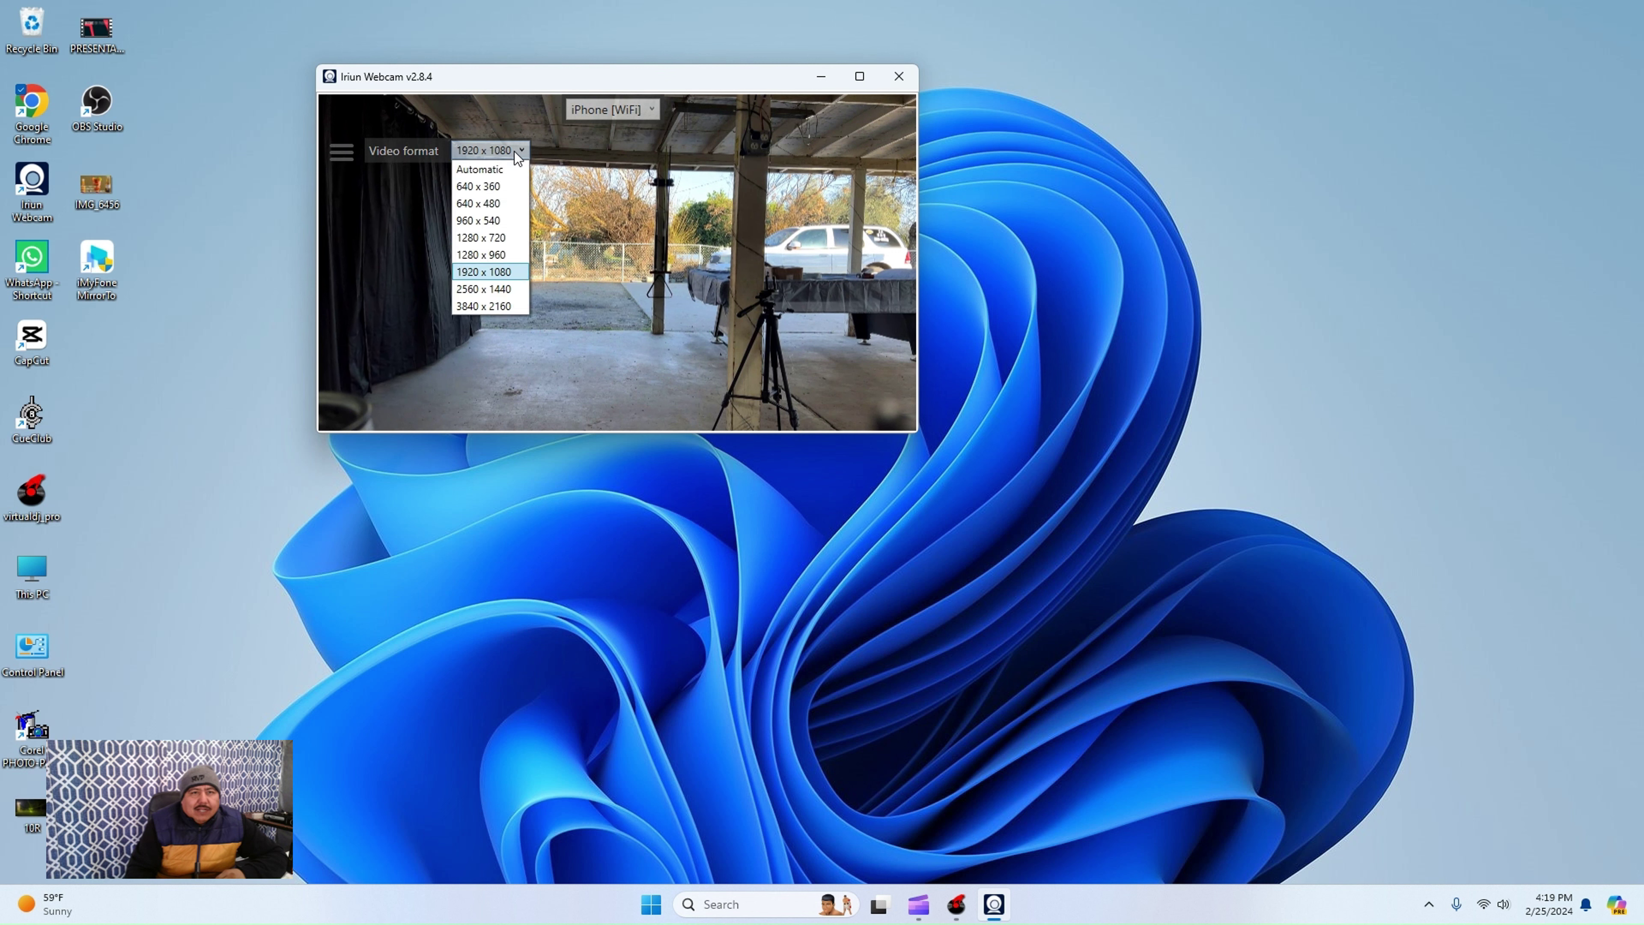
pyautogui.click(494, 303)
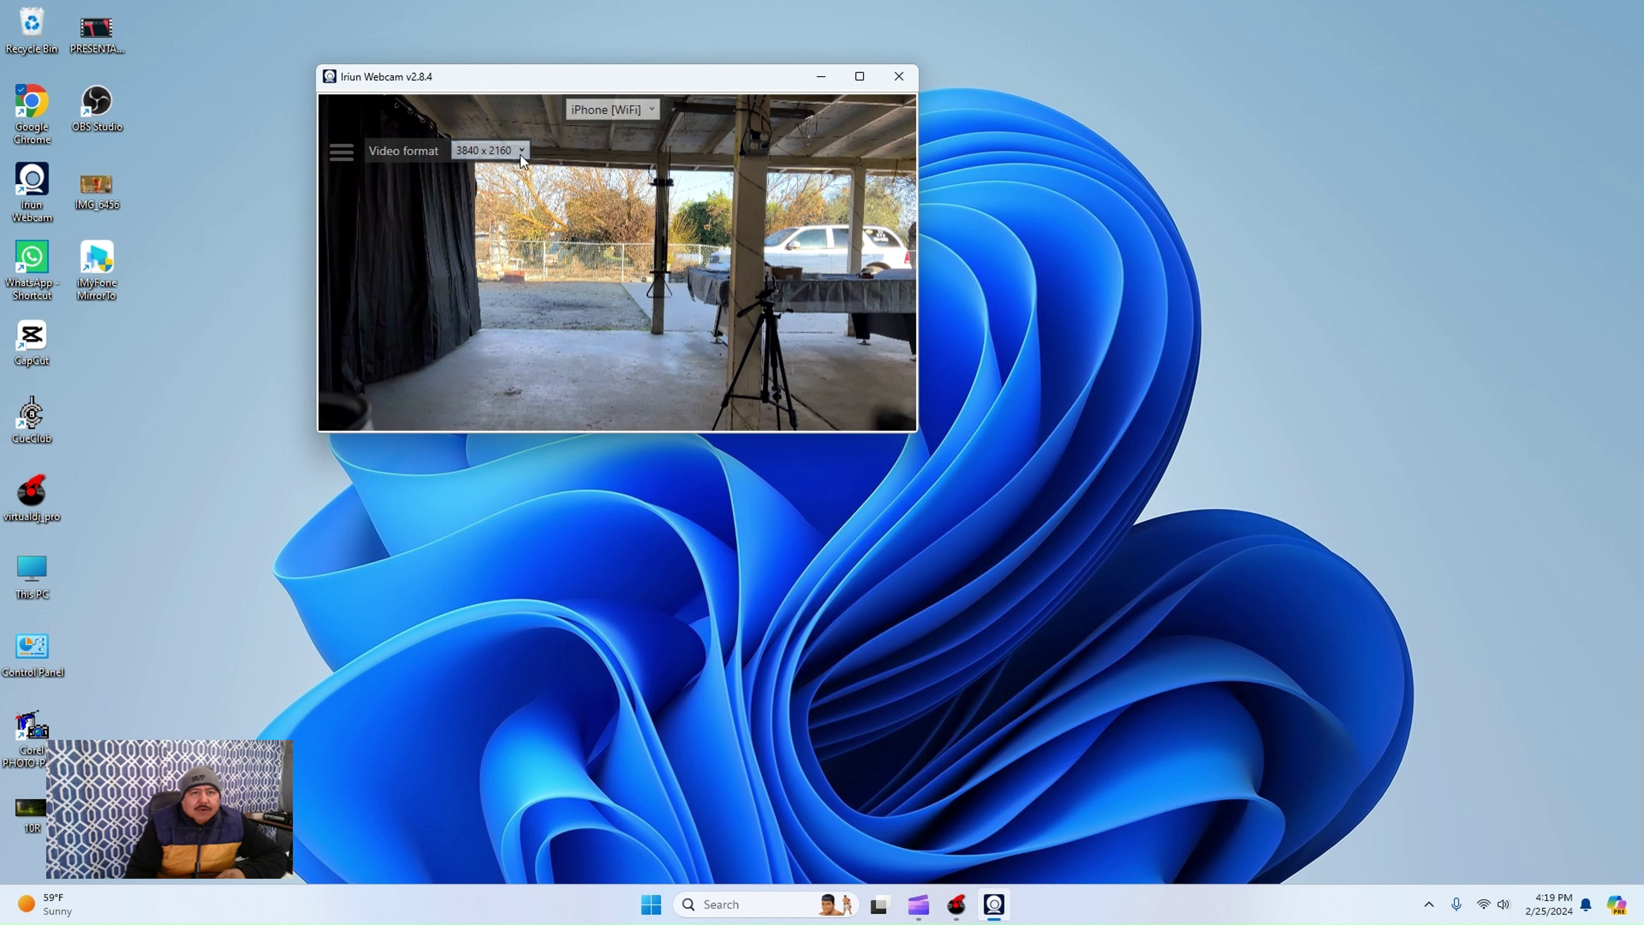
pyautogui.click(521, 154)
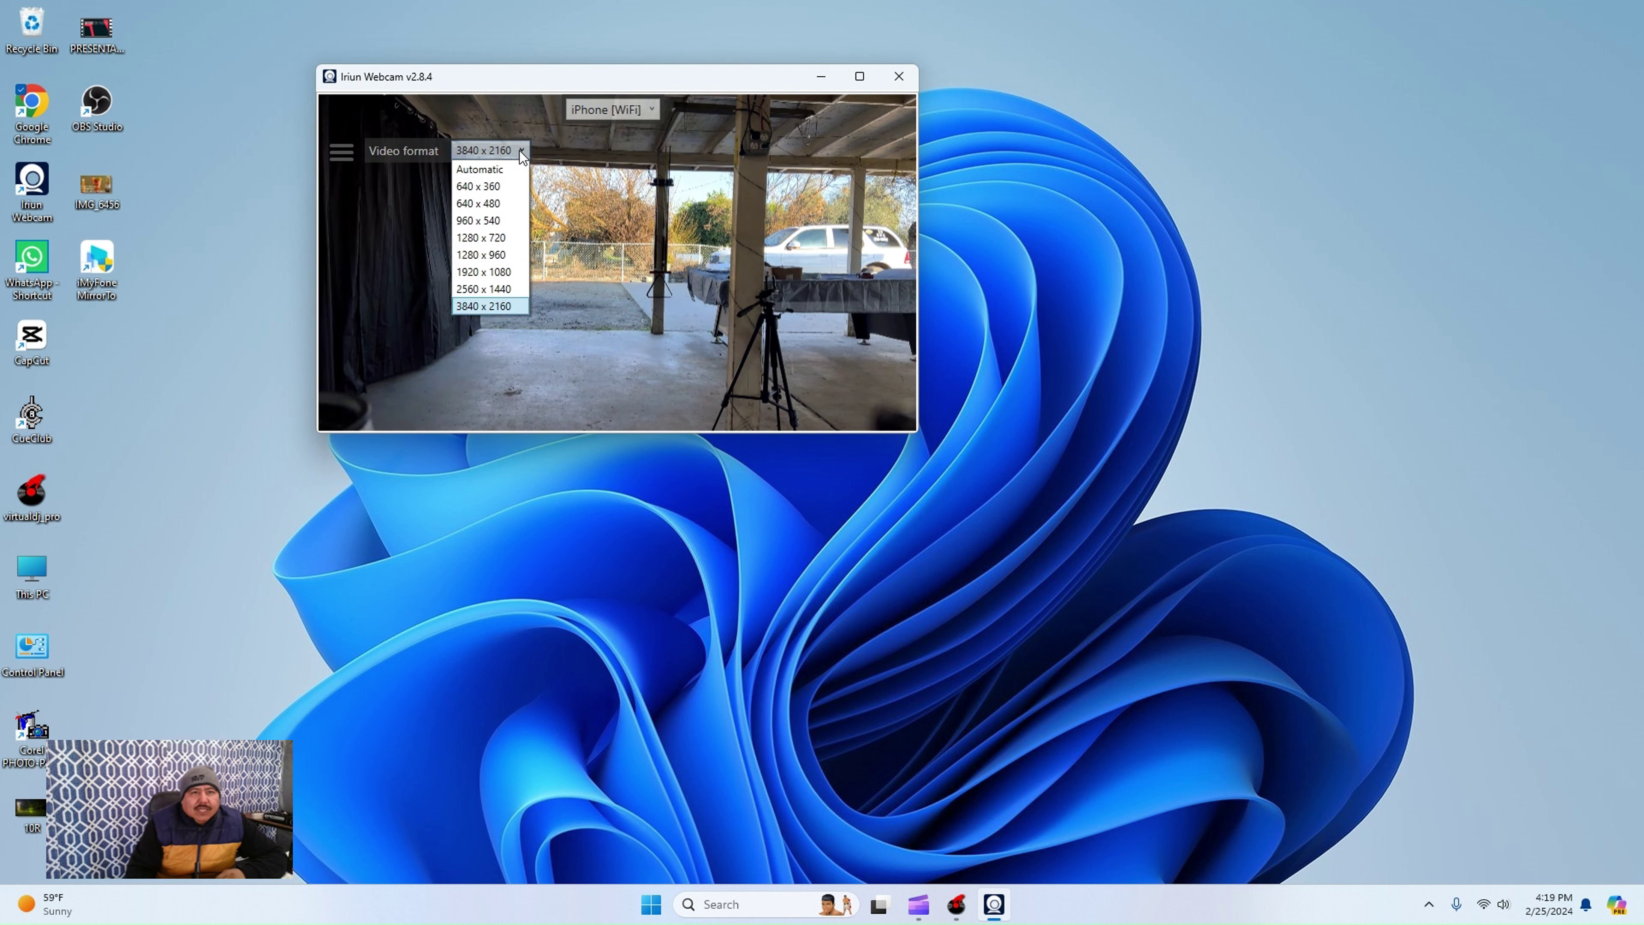
pyautogui.click(490, 273)
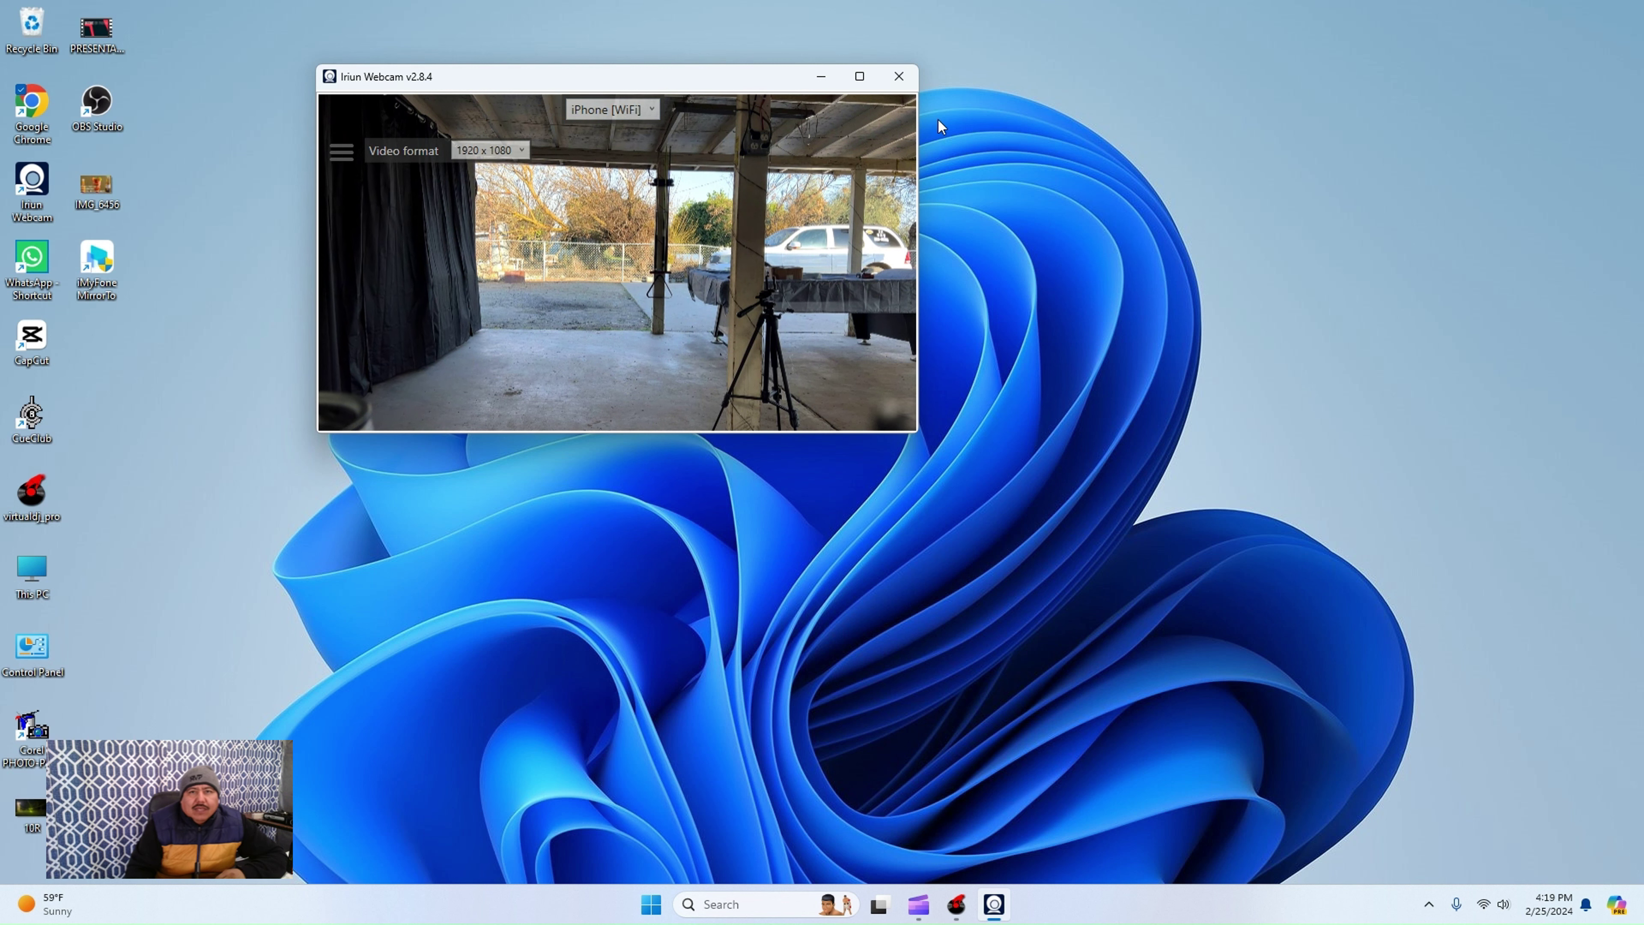
# Step: Minimize Iriun Webcam to run in the background, dismiss its notification, and show the hidden system tray icons
pyautogui.click(821, 80)
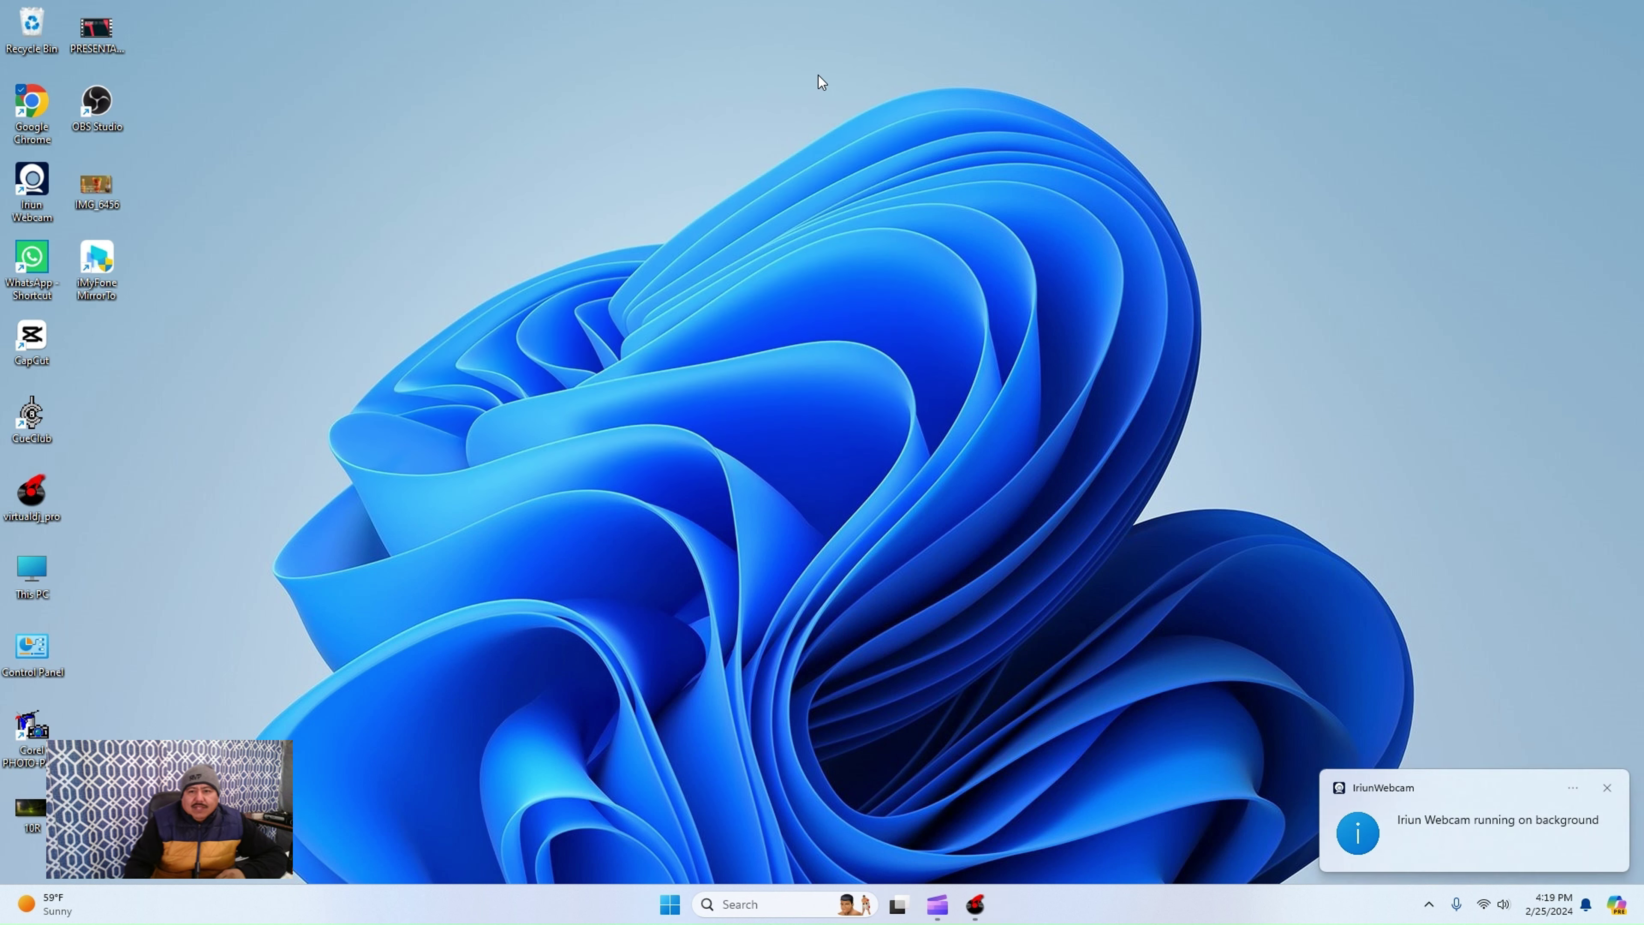
pyautogui.click(1430, 909)
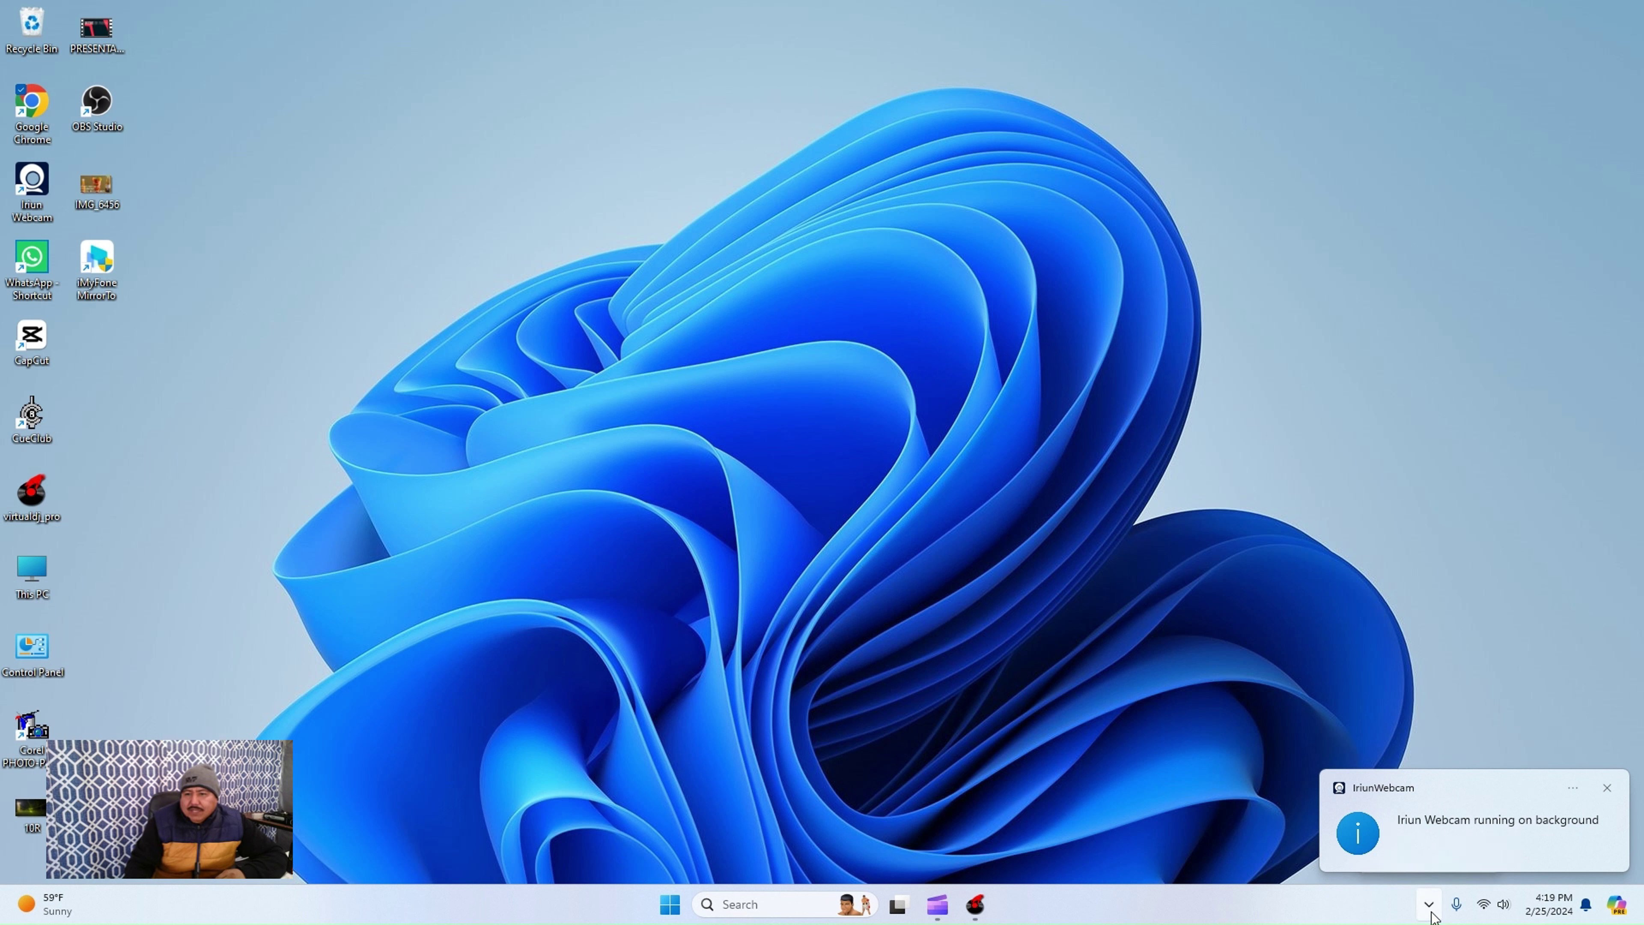
pyautogui.click(1609, 790)
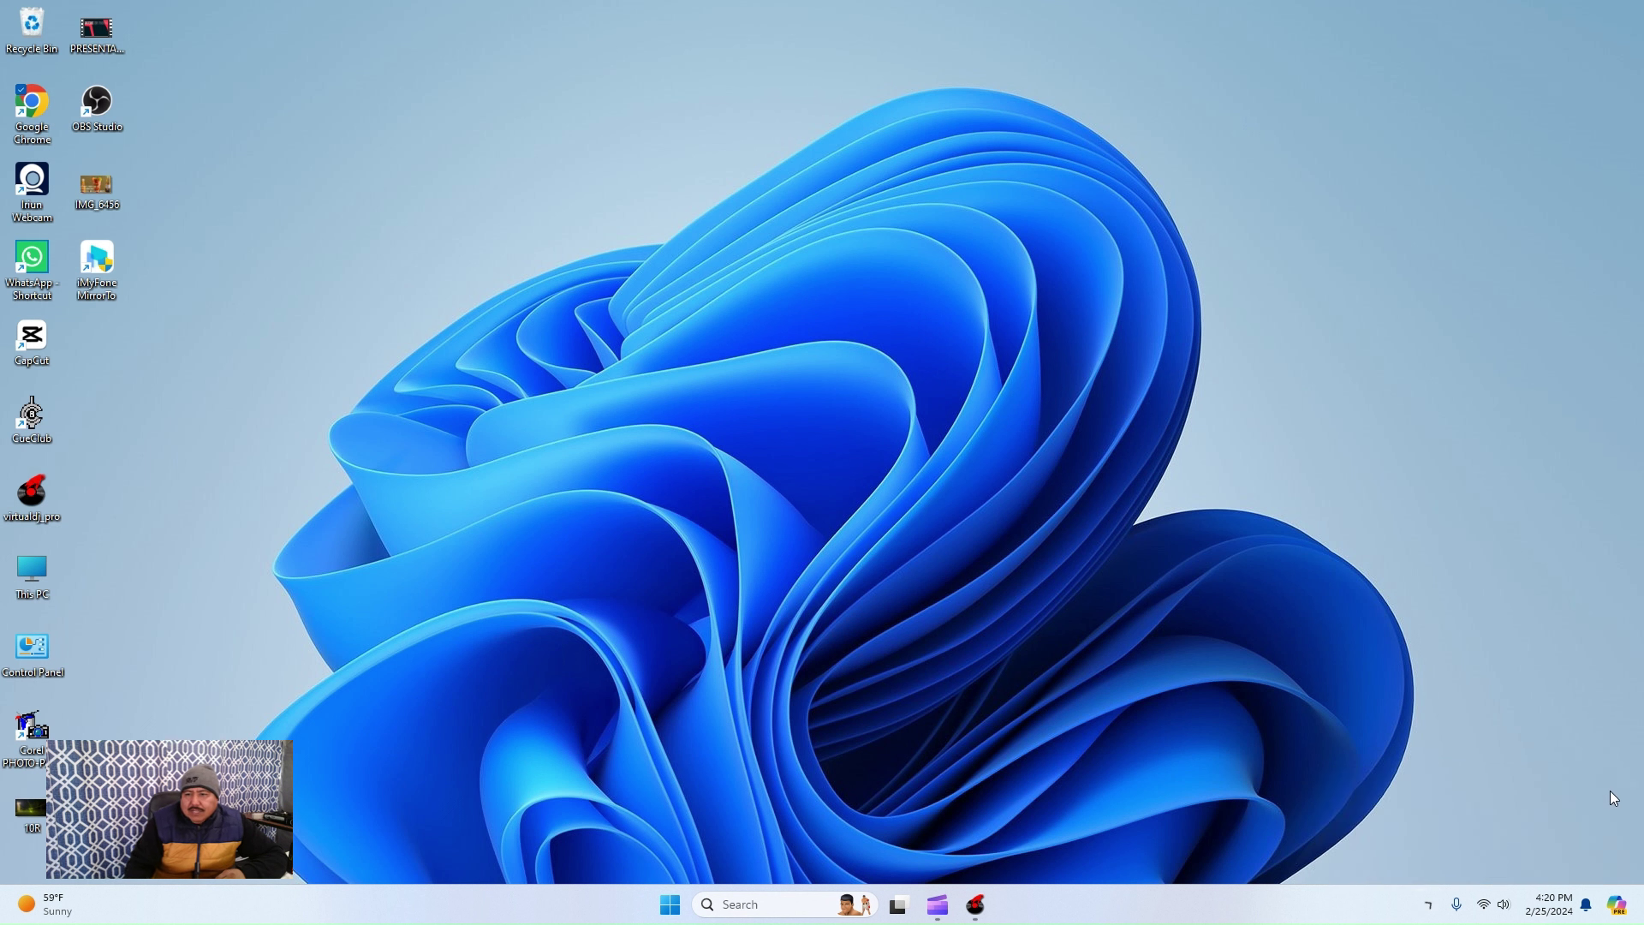
pyautogui.click(1429, 908)
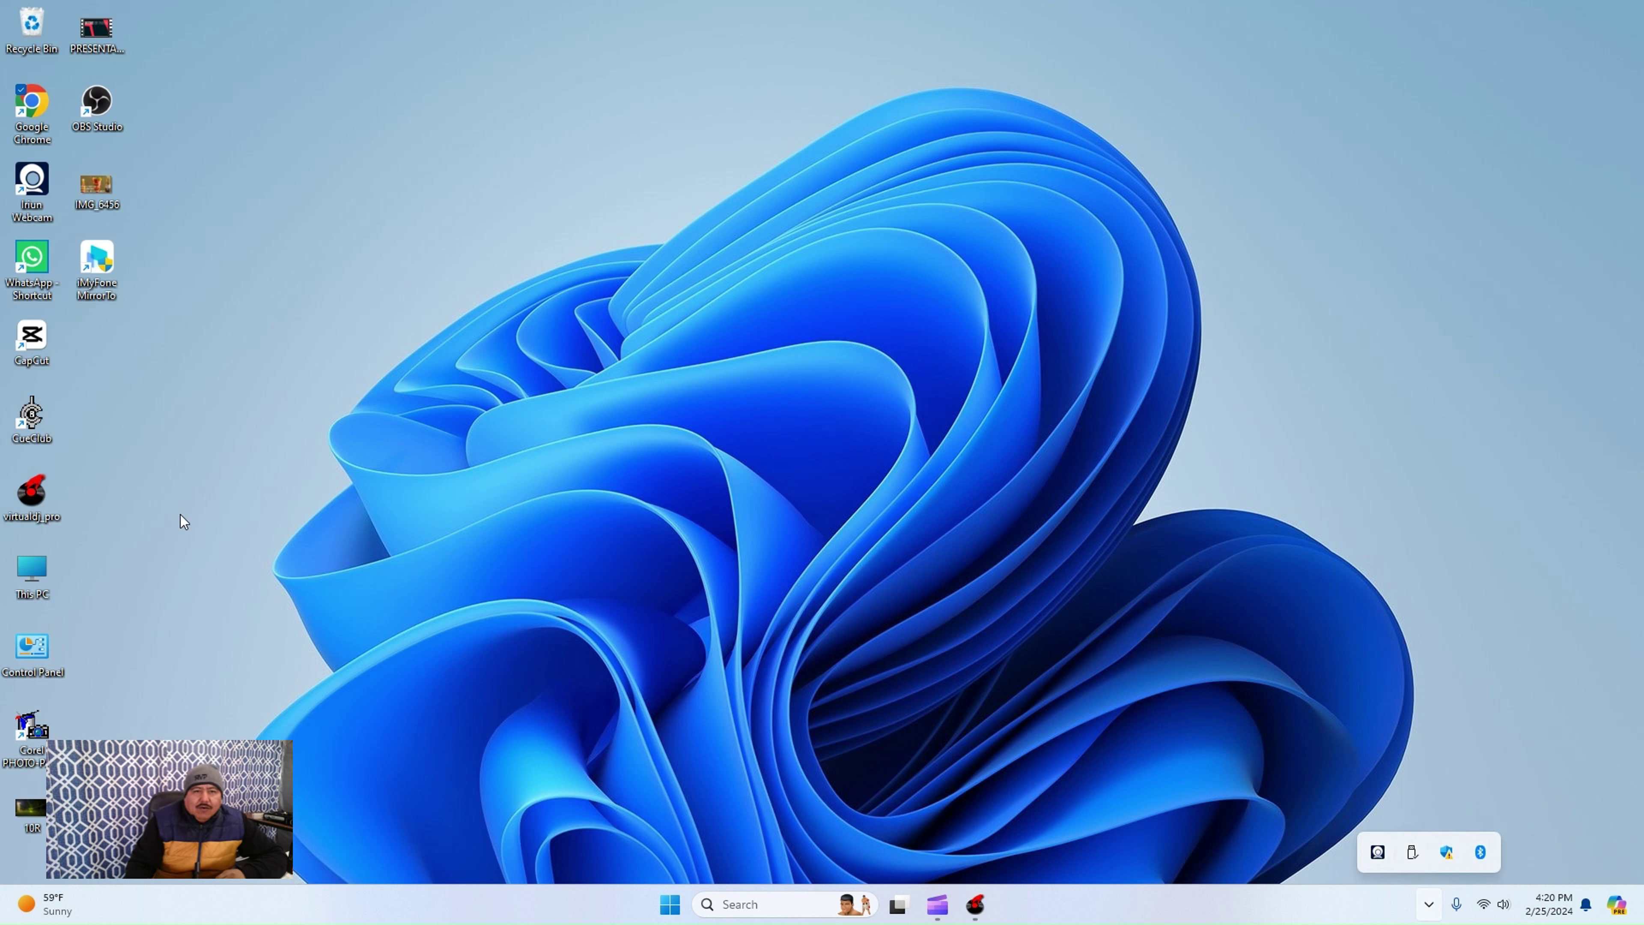
# Step: Open OBS Studio and add a new Video Capture Device source that uses Iriun Webcam as its device
pyautogui.click(109, 106)
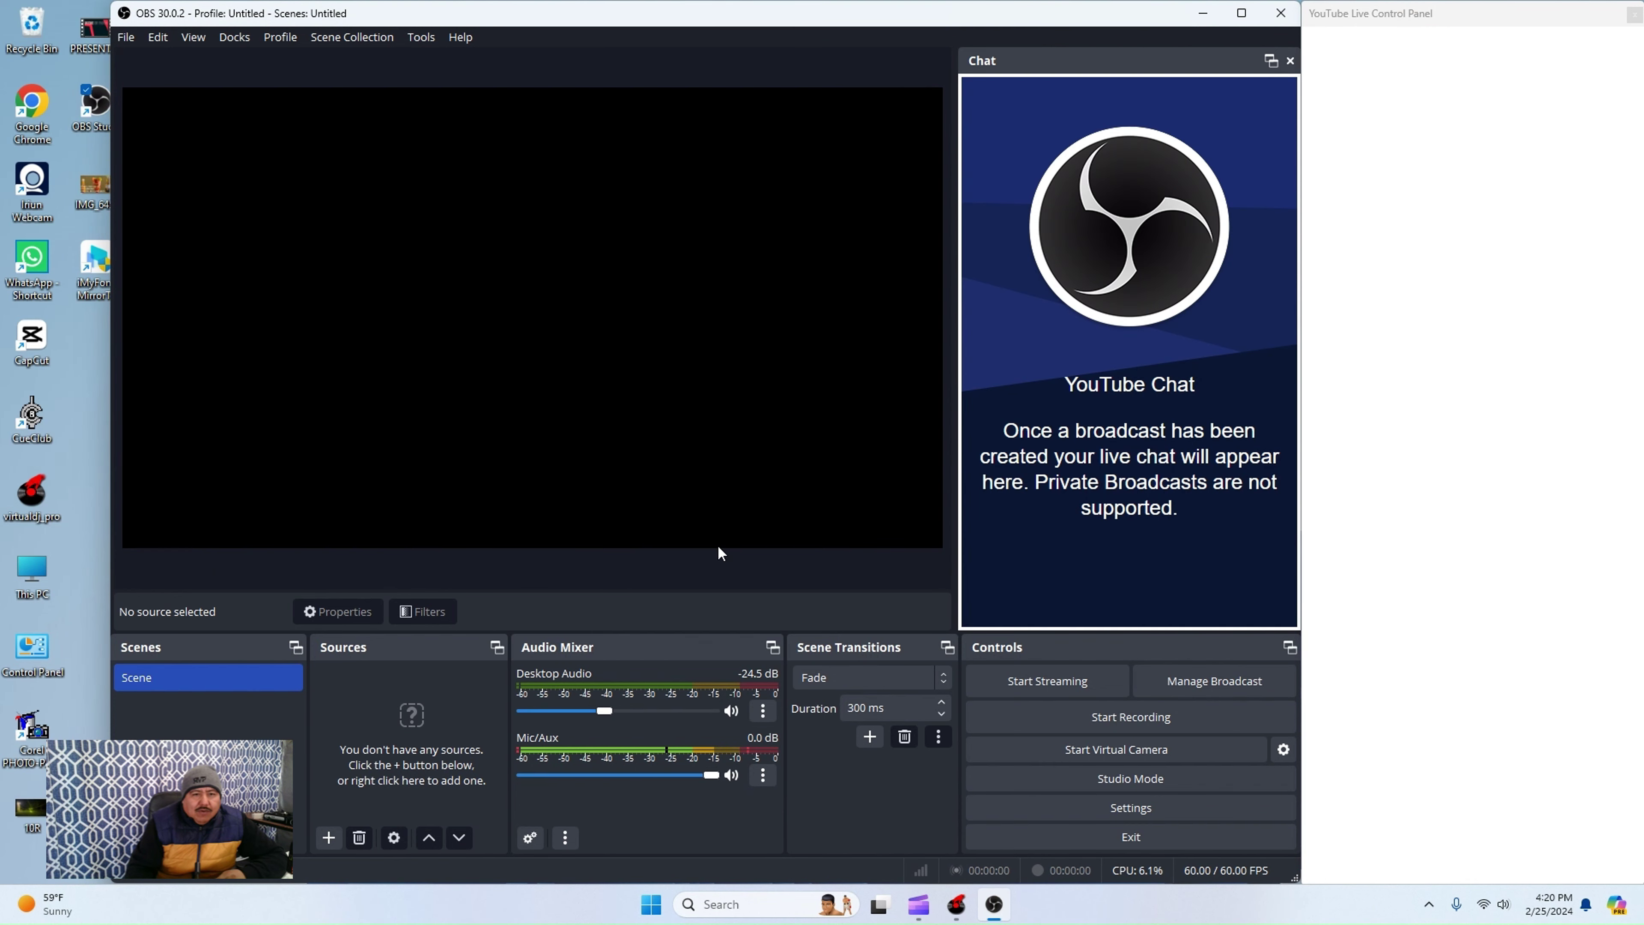
pyautogui.click(329, 838)
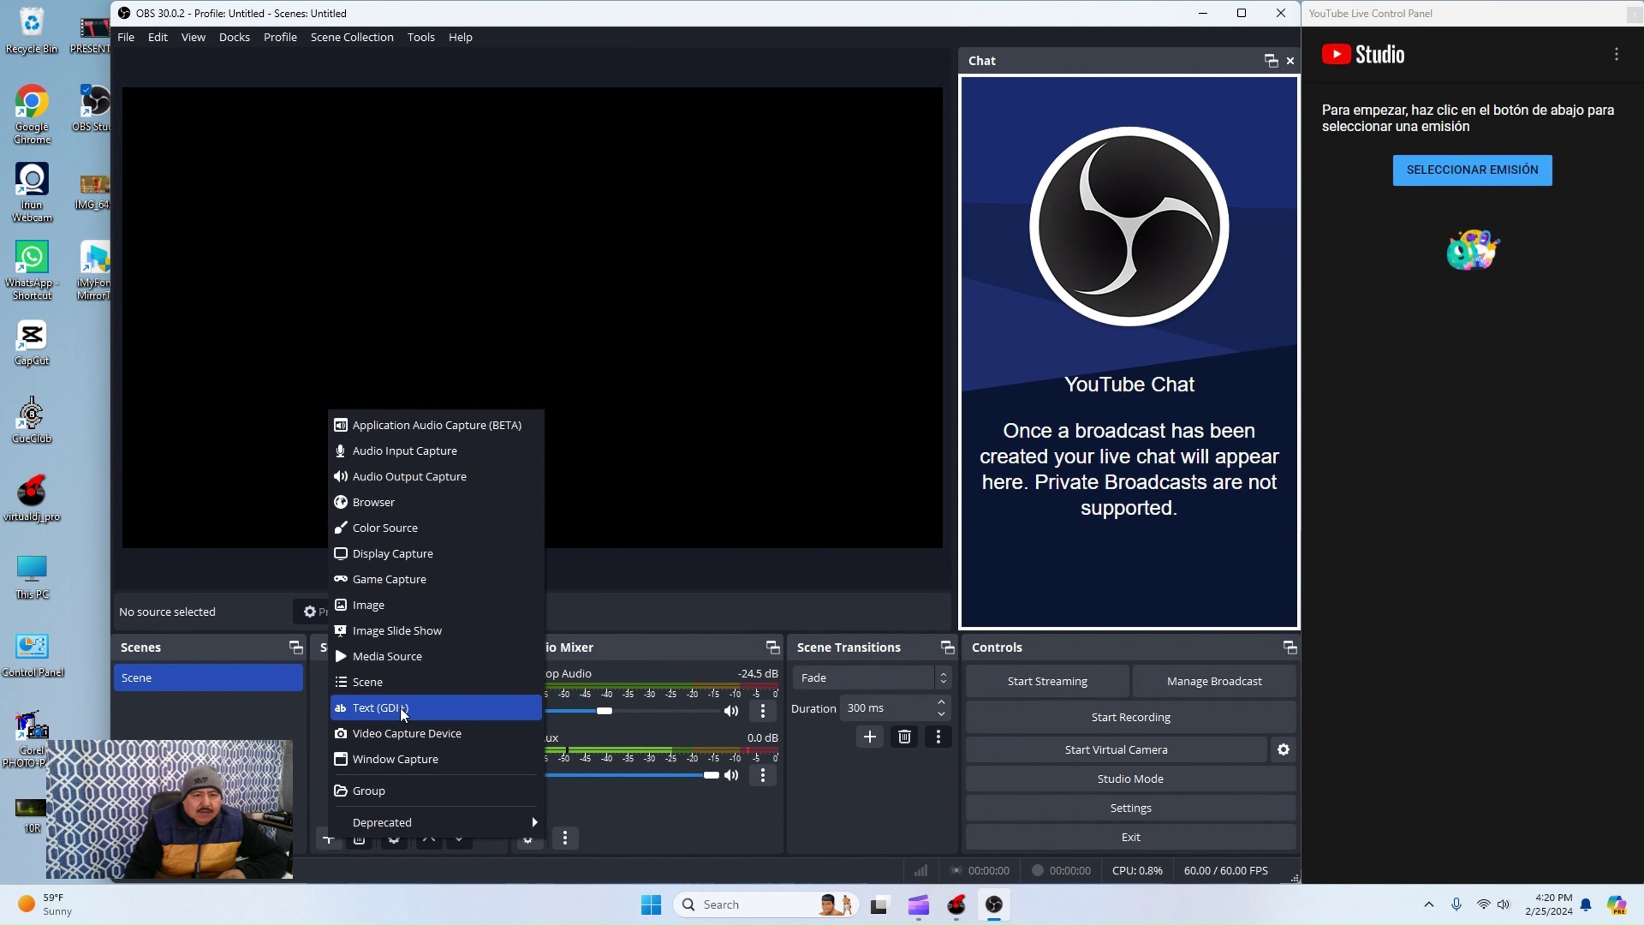
pyautogui.click(383, 730)
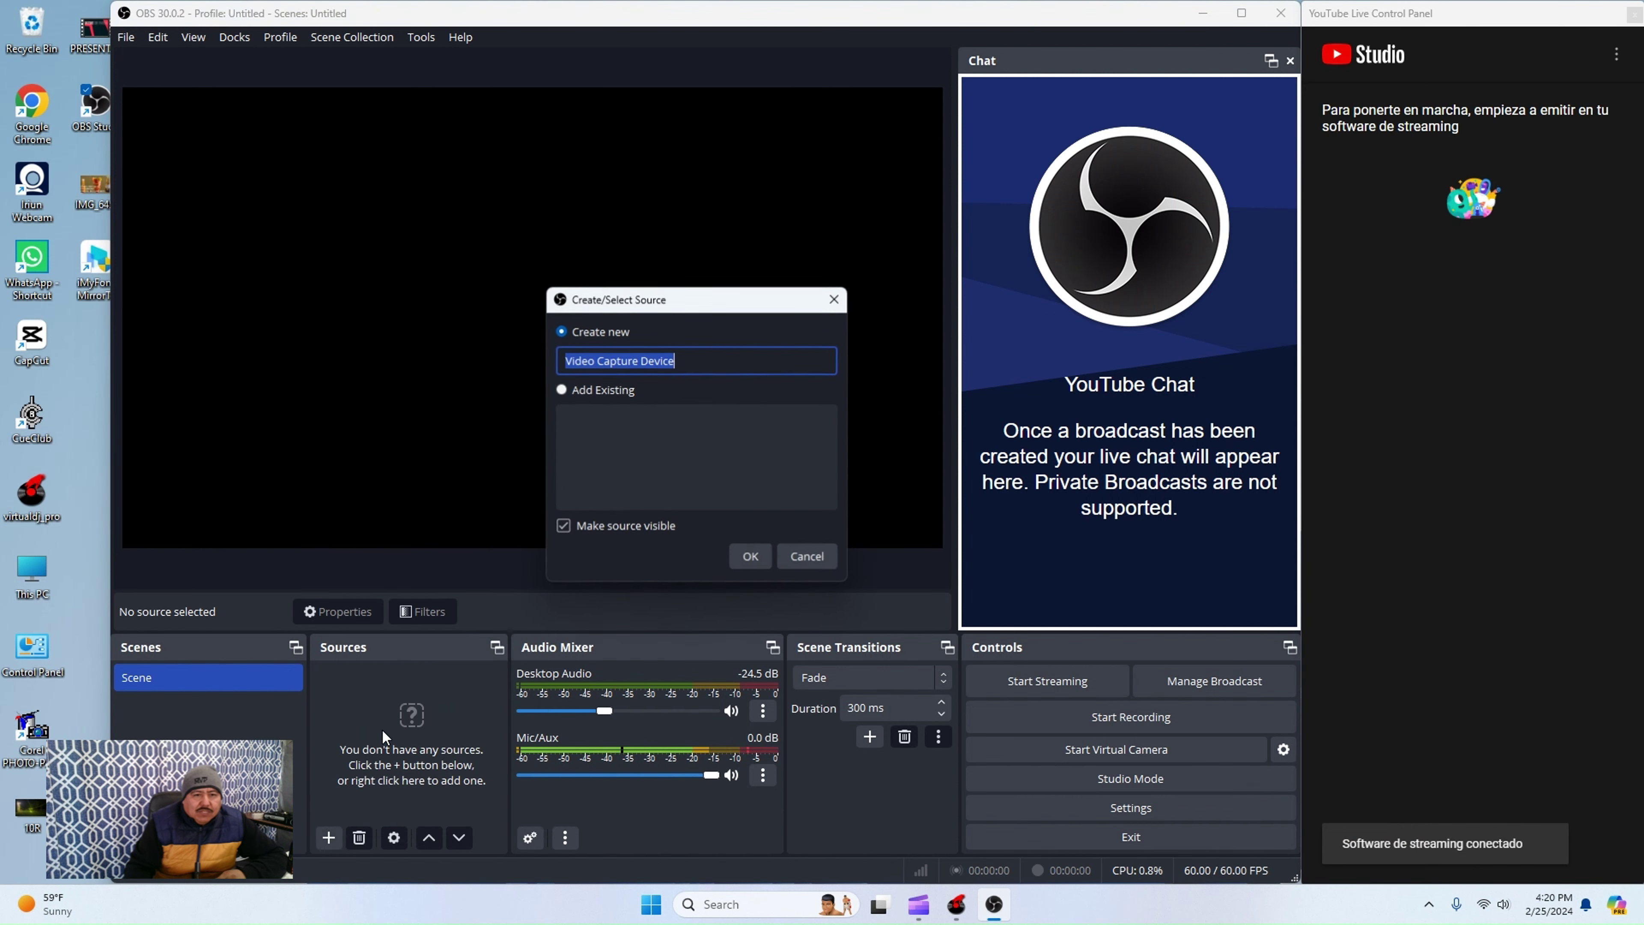
pyautogui.click(751, 556)
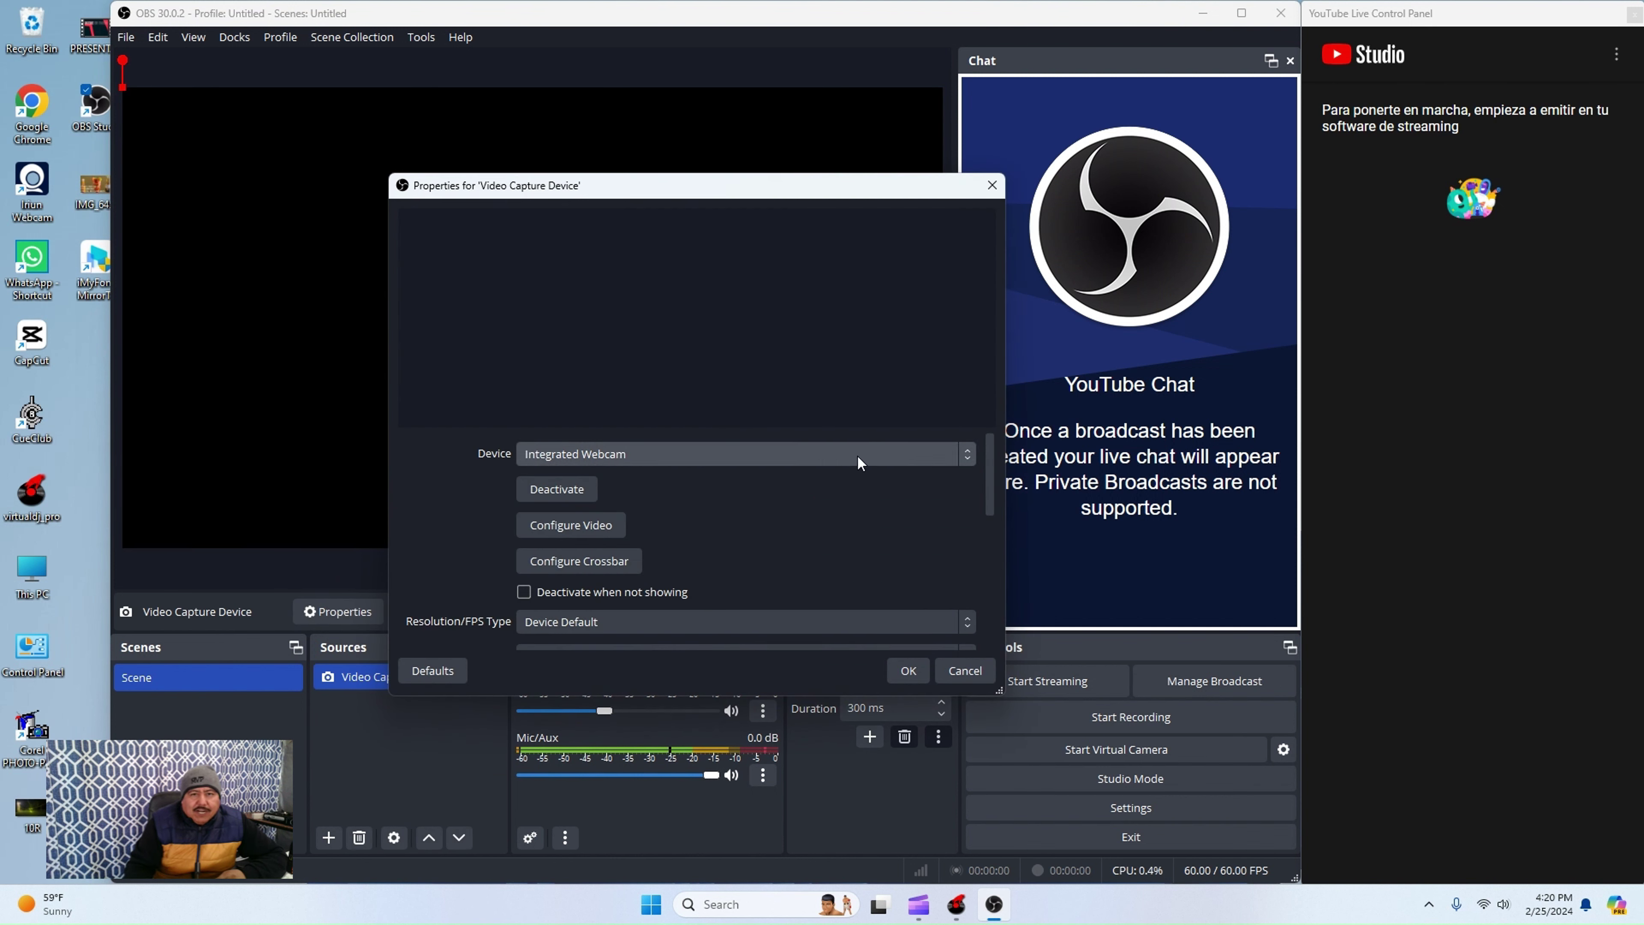
pyautogui.click(870, 453)
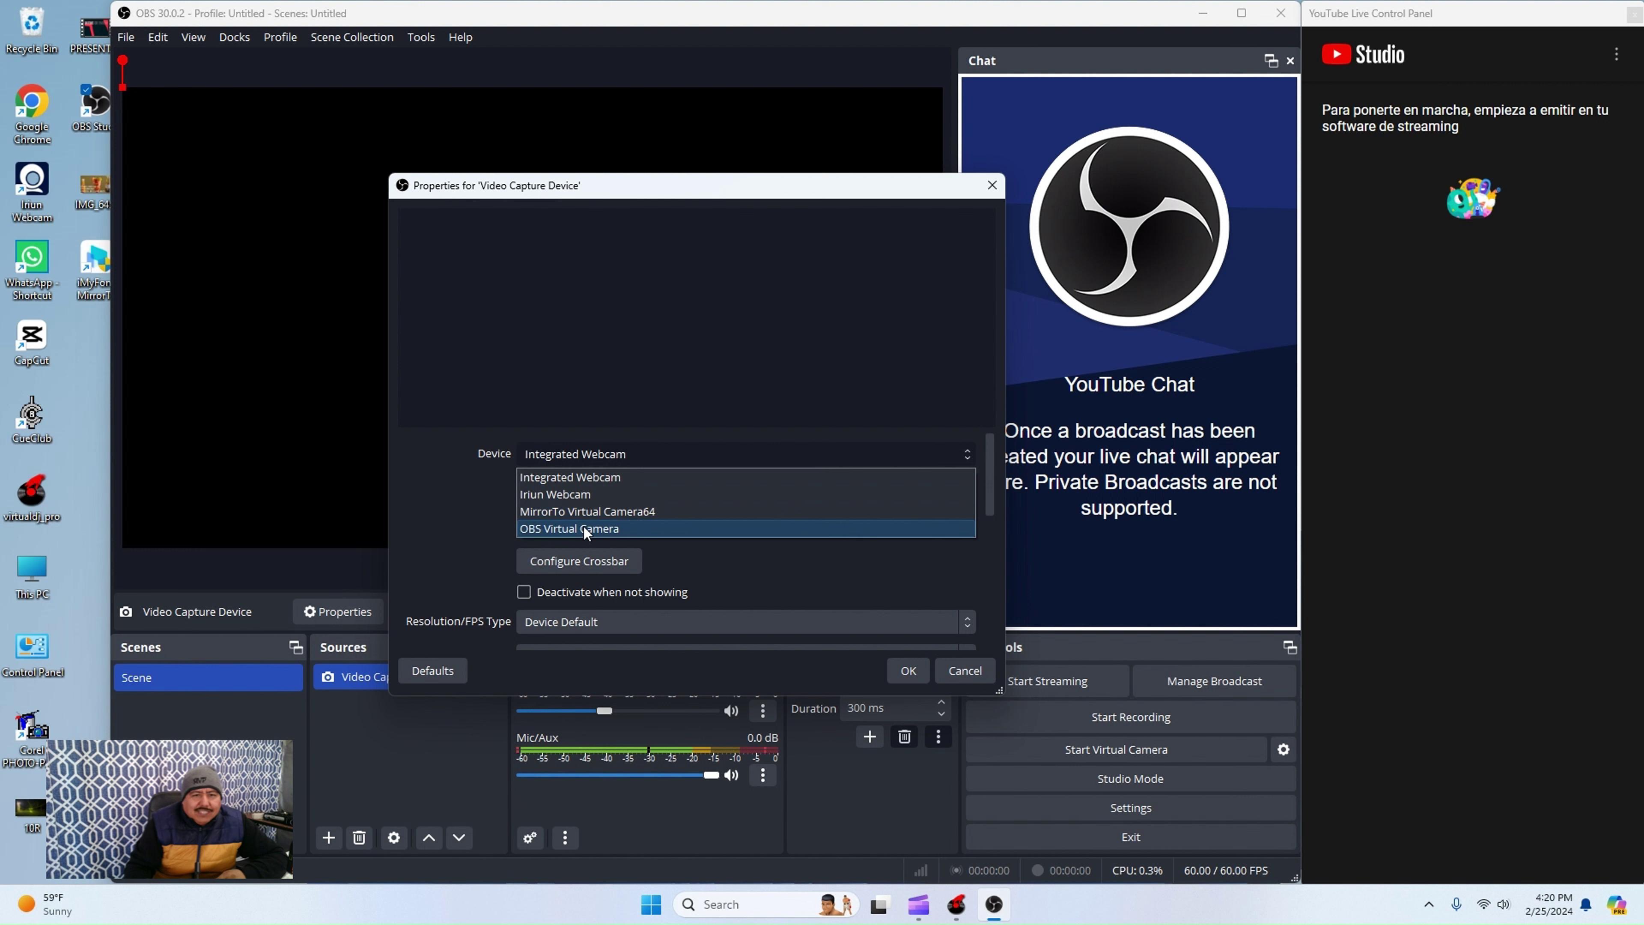
pyautogui.click(593, 495)
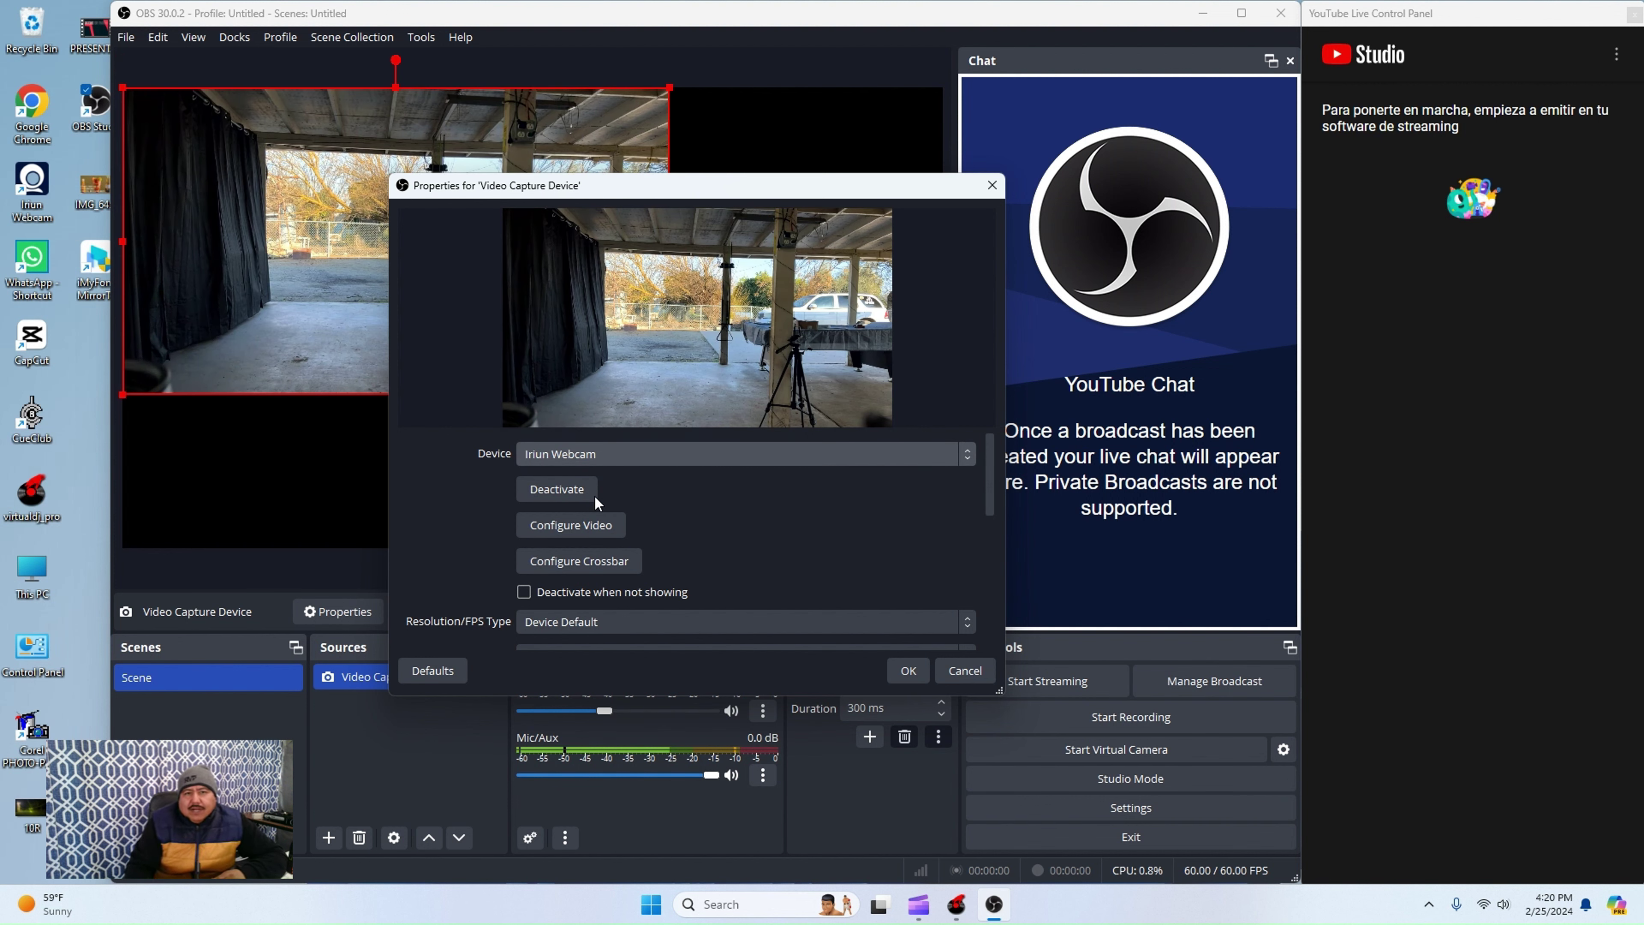
pyautogui.click(910, 667)
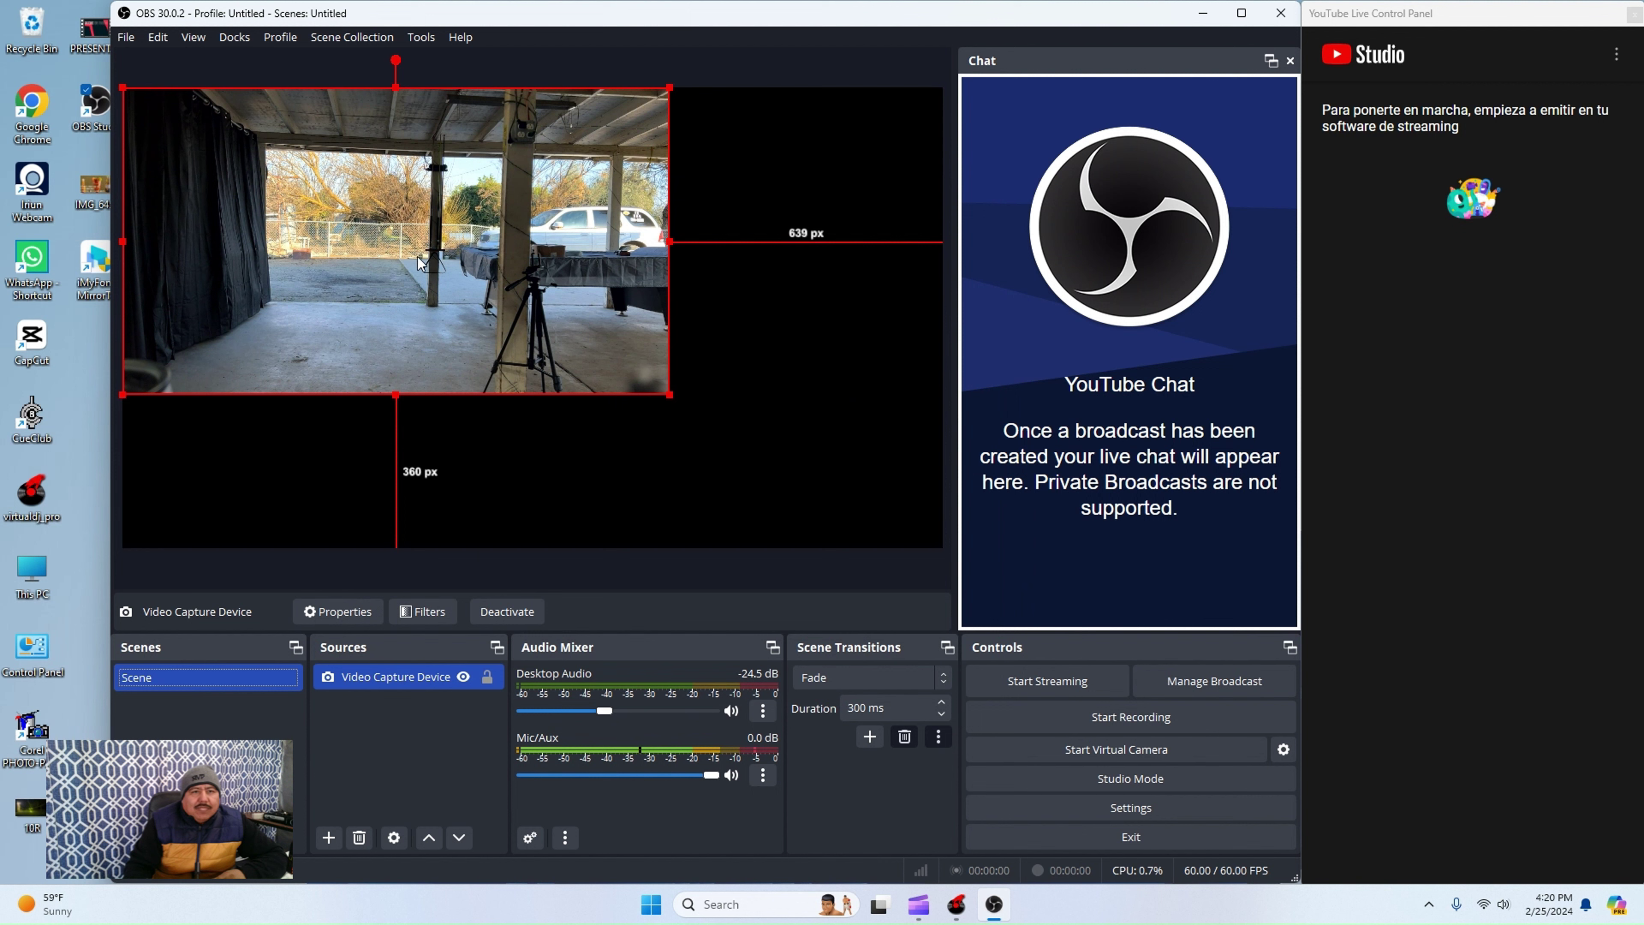
# Step: Fit the Video Capture Device source to the screen with a transform, and close OBS Studio
pyautogui.rightClick(356, 265)
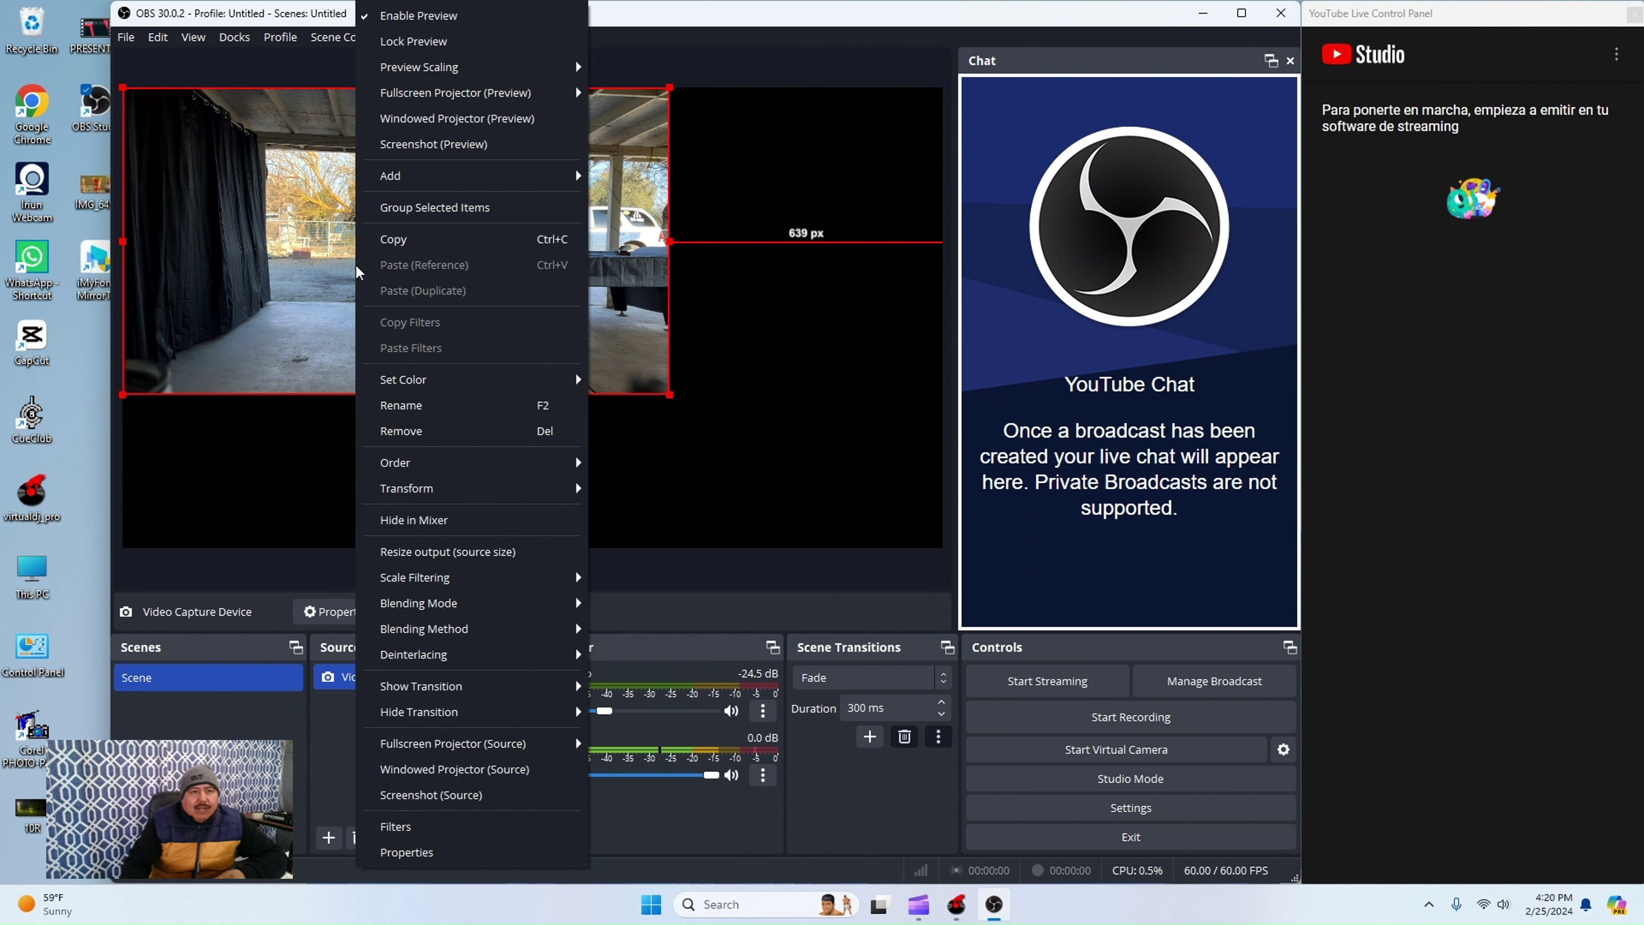
pyautogui.rightClick(309, 233)
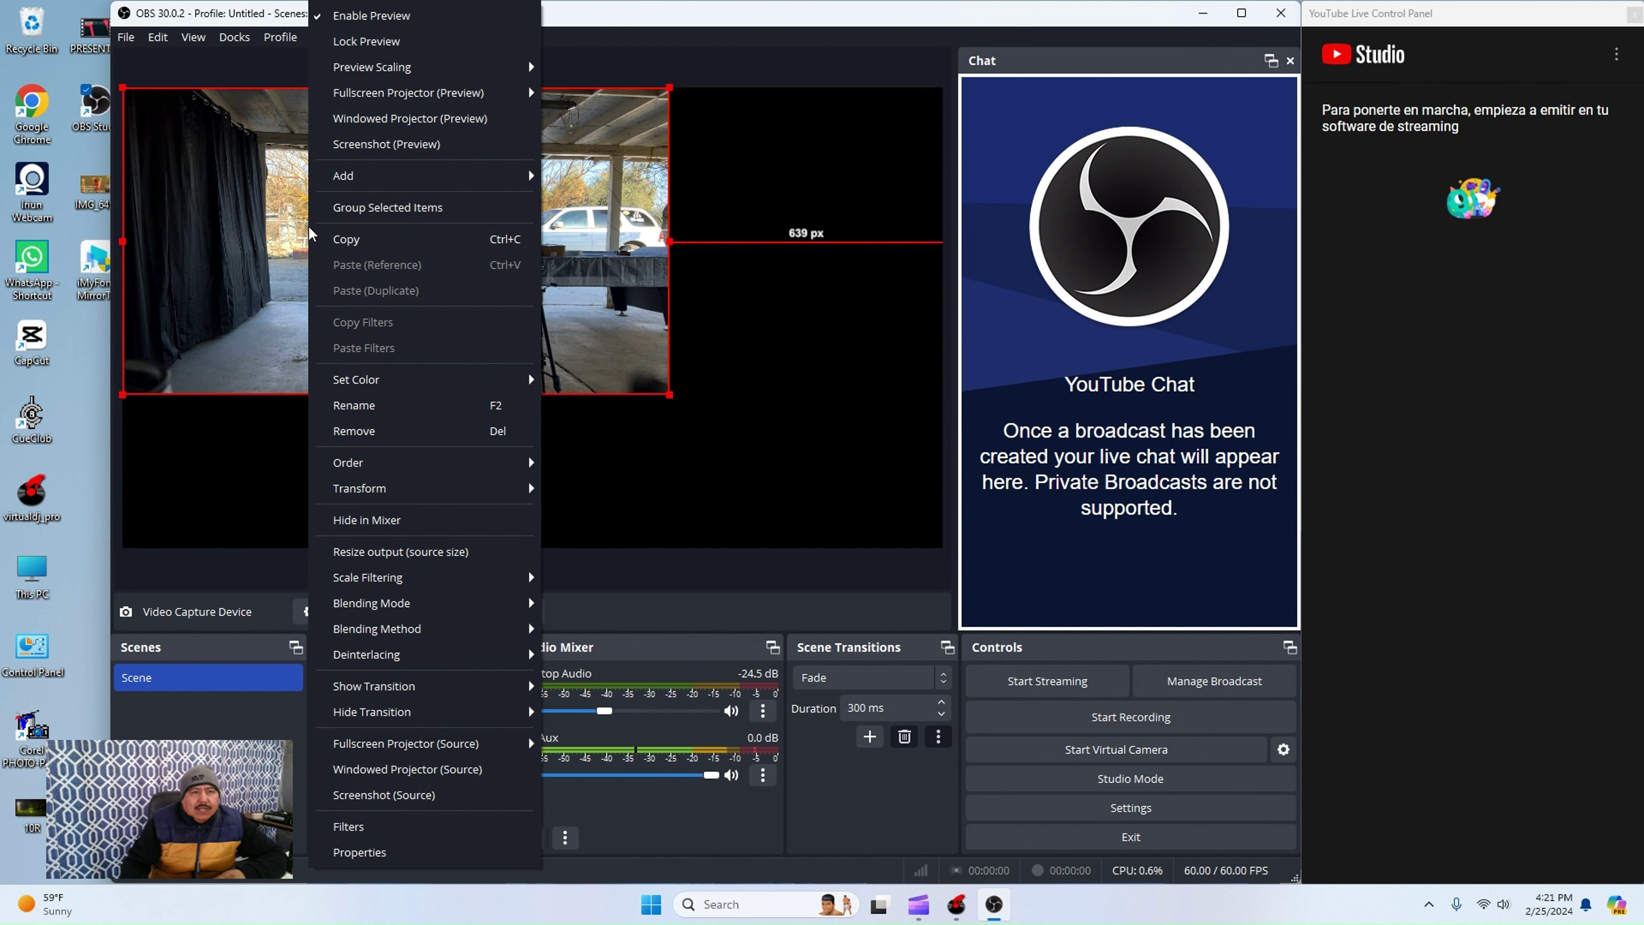
pyautogui.moveTo(447, 490)
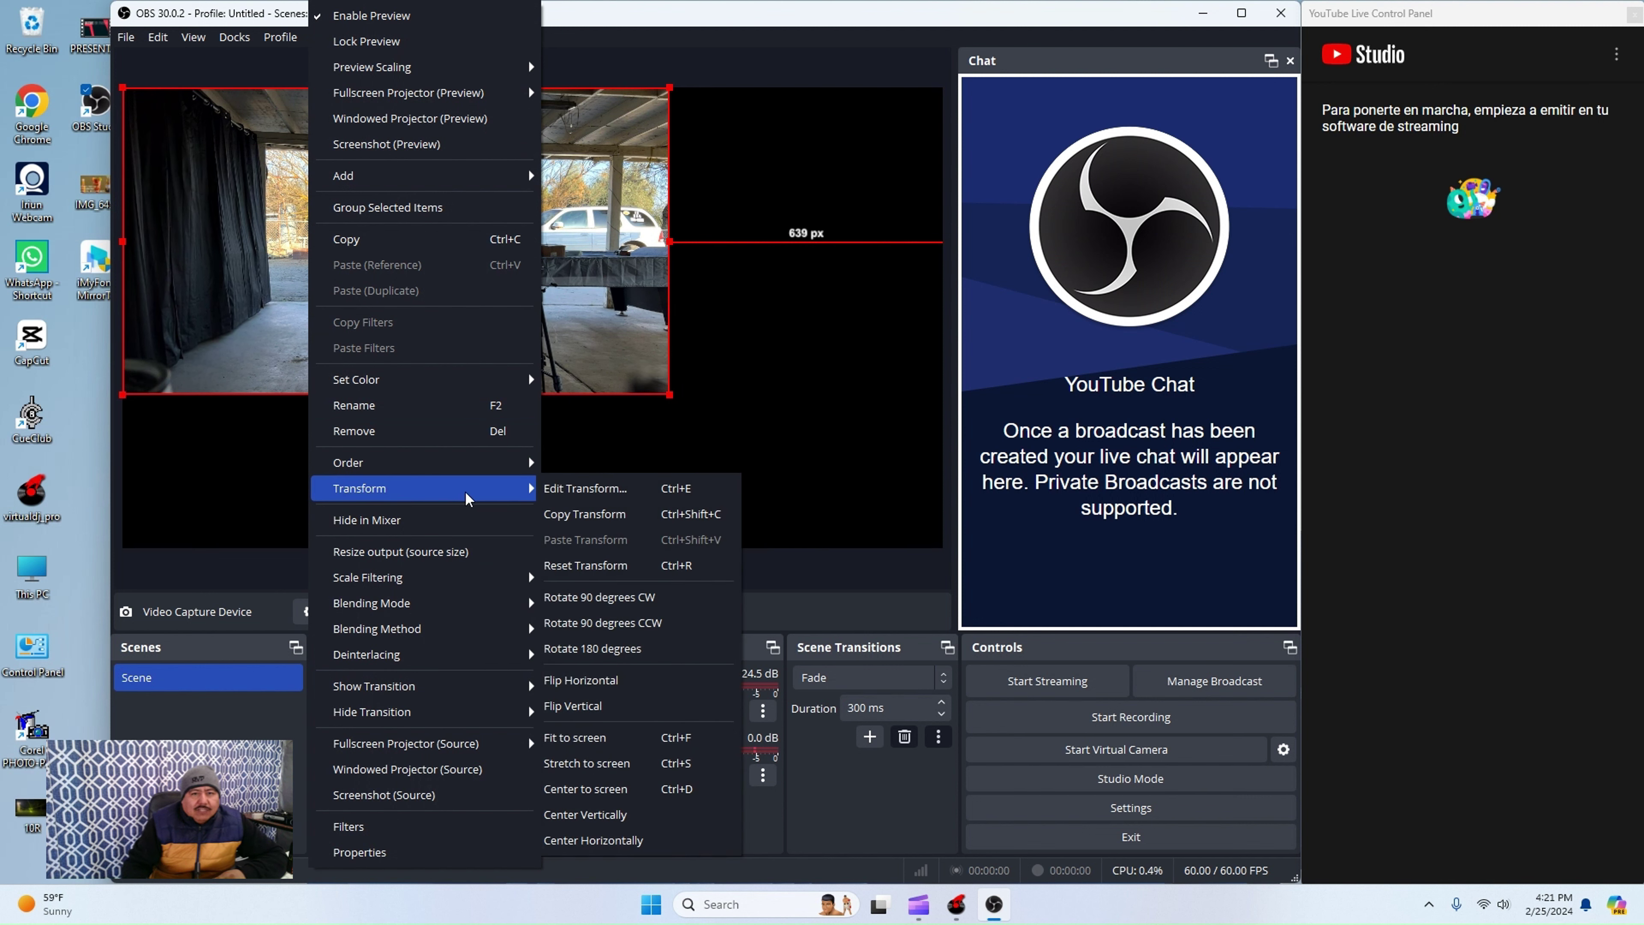
pyautogui.click(614, 738)
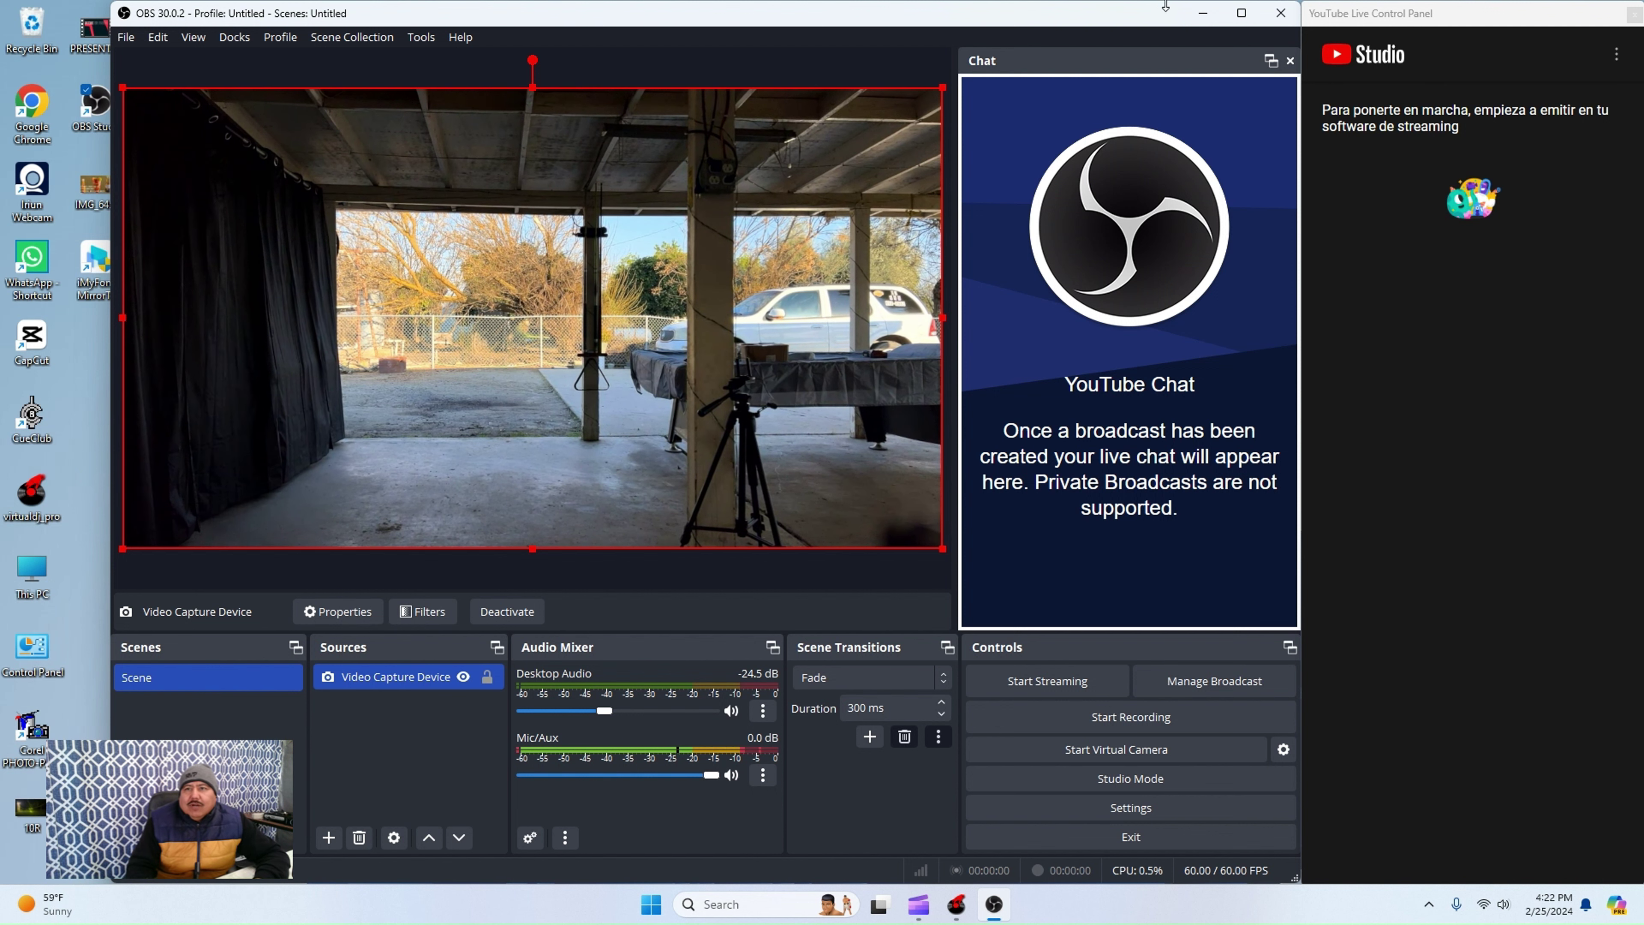
pyautogui.click(1283, 13)
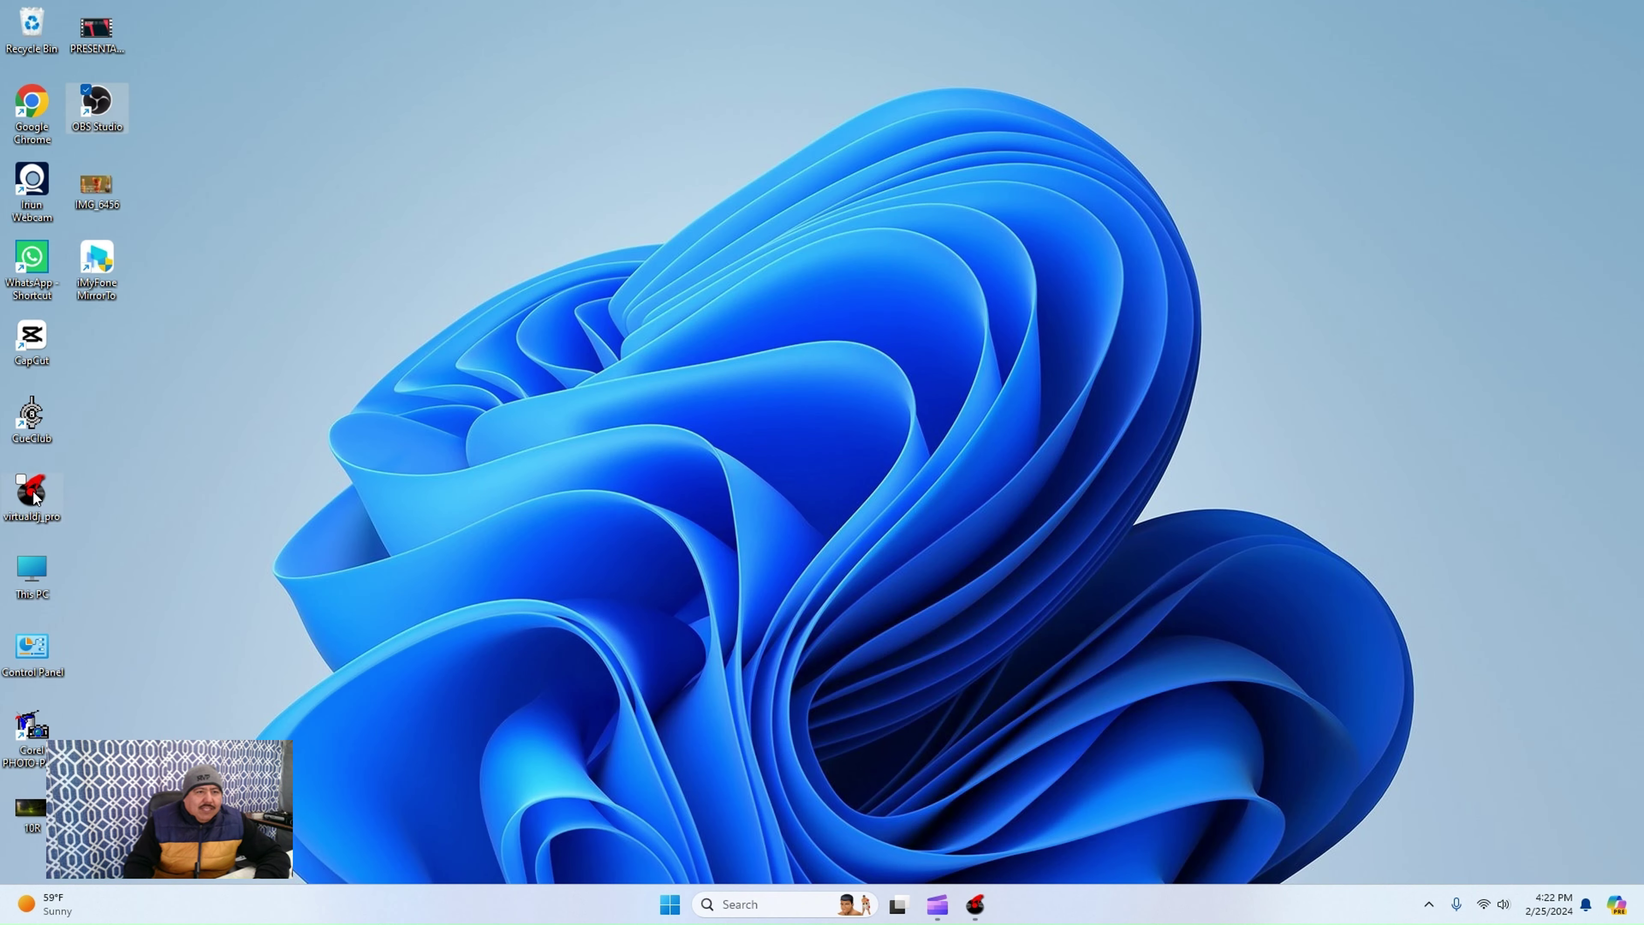
# Step: Switch to the running VirtualDJ main window and display its Camera video effect settings
pyautogui.click(27, 503)
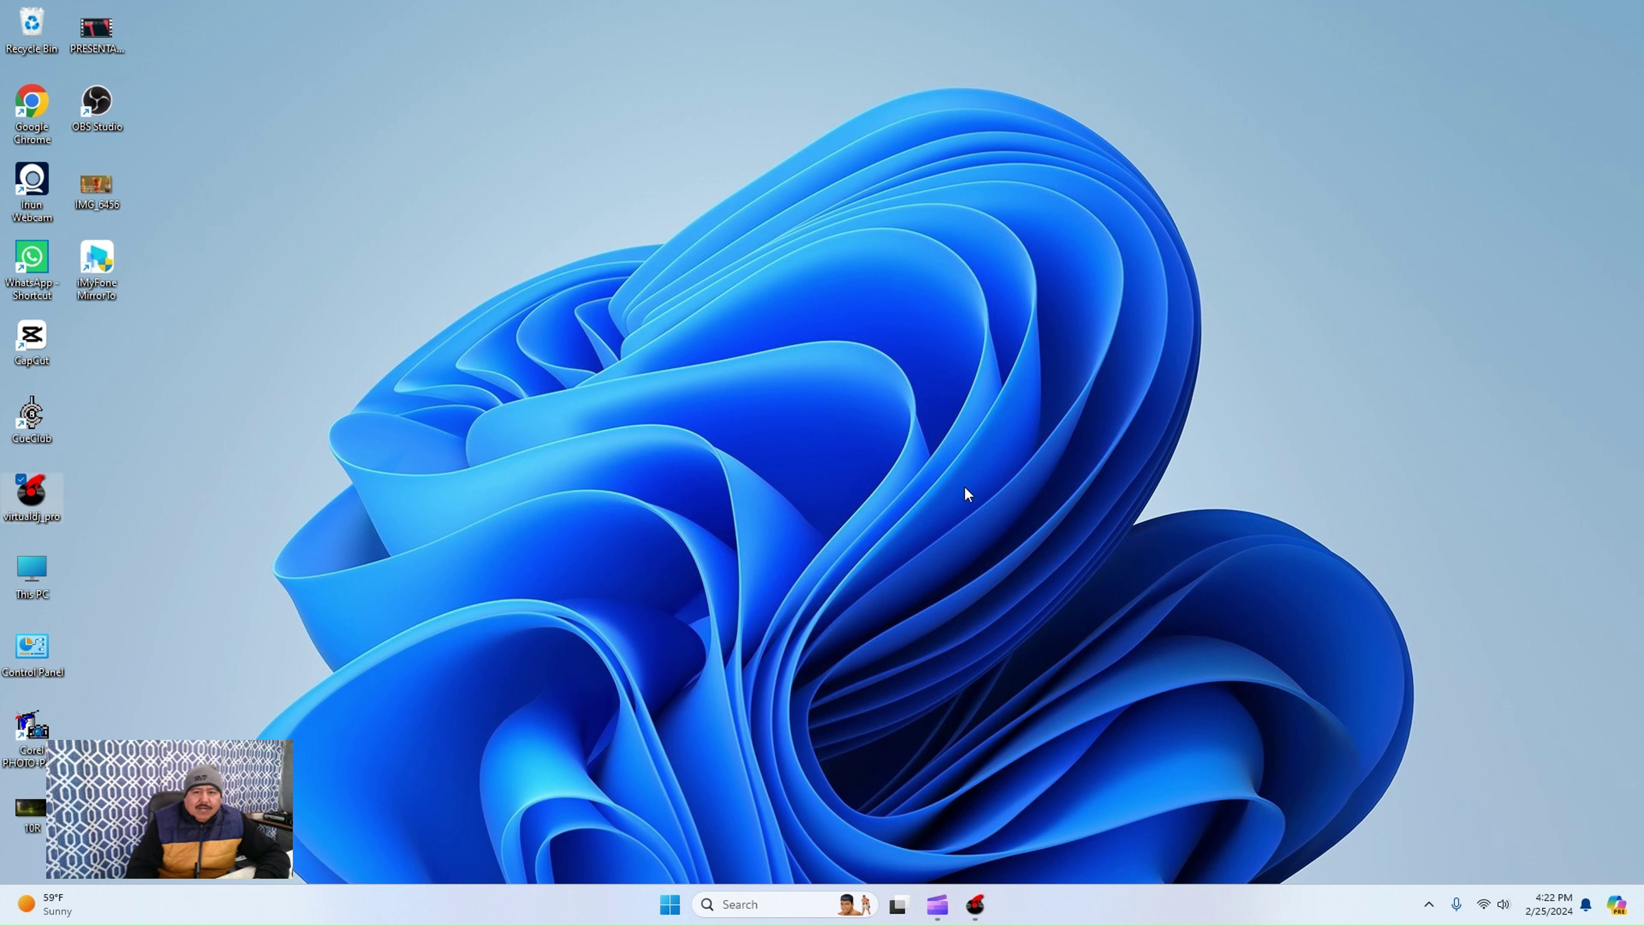
pyautogui.moveTo(986, 912)
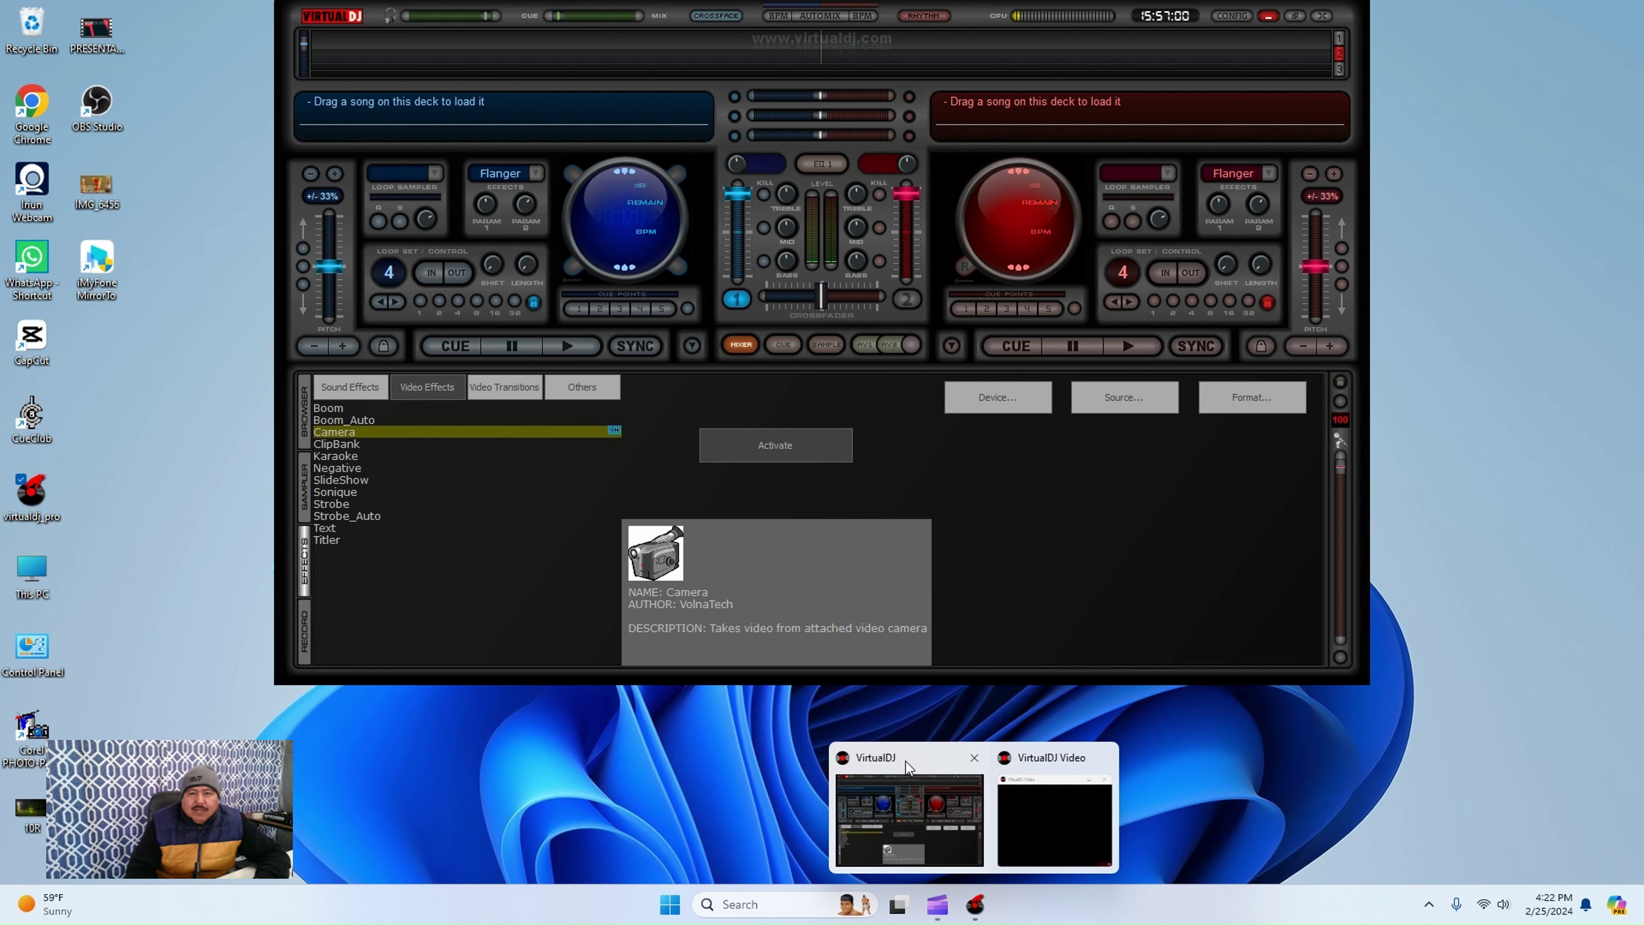
pyautogui.click(906, 761)
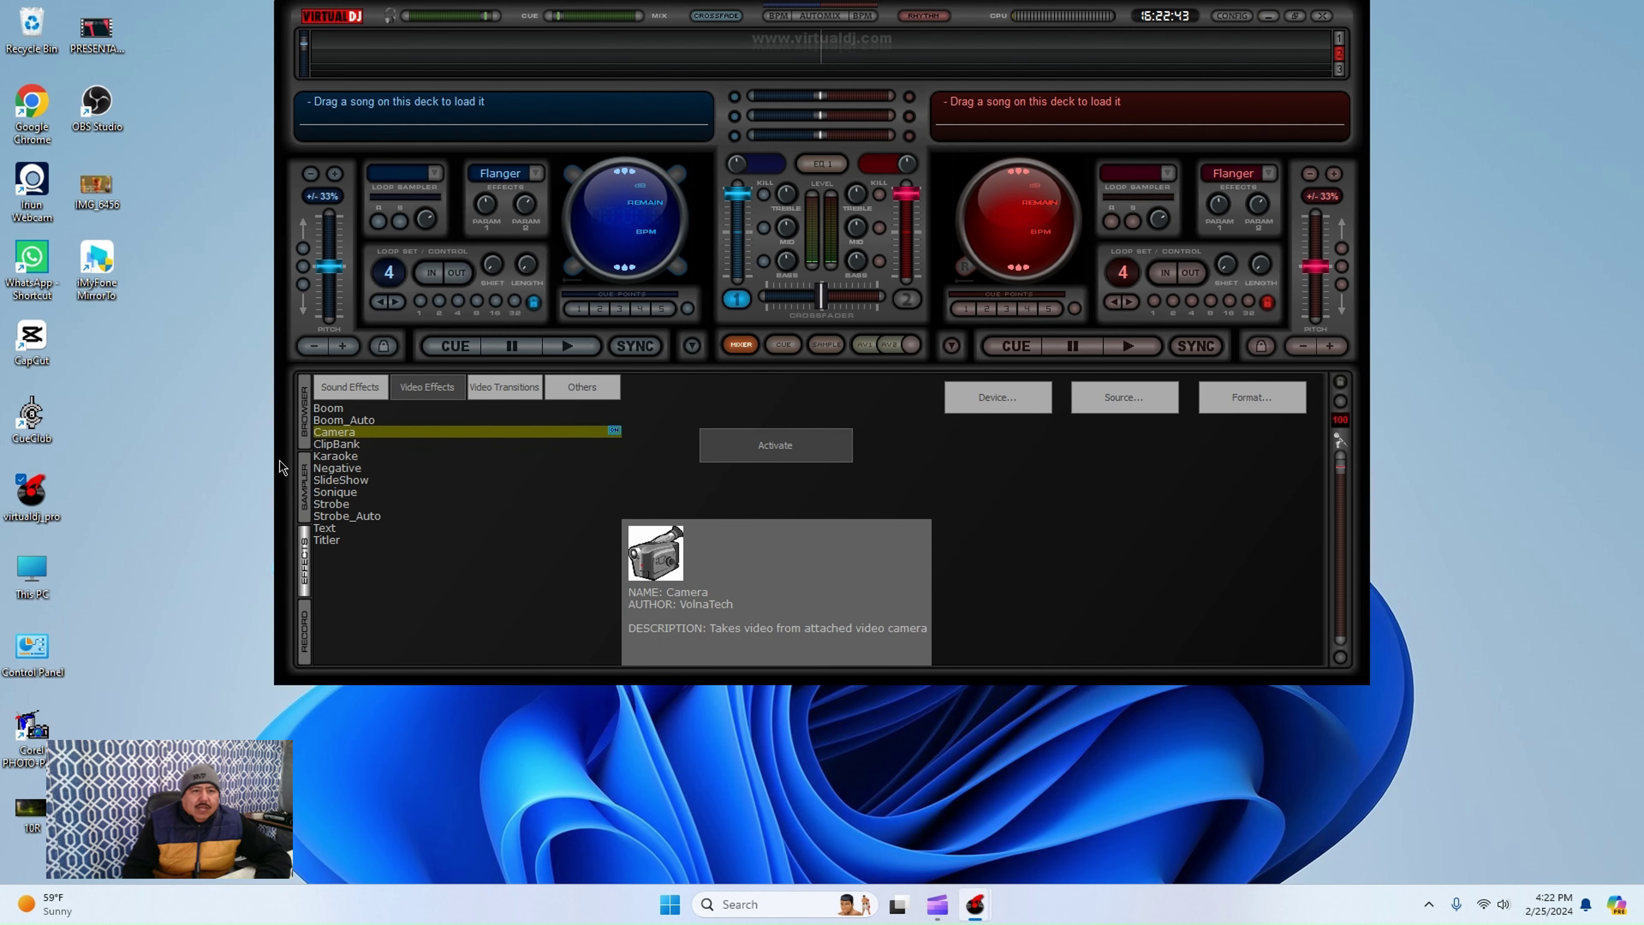
pyautogui.click(307, 560)
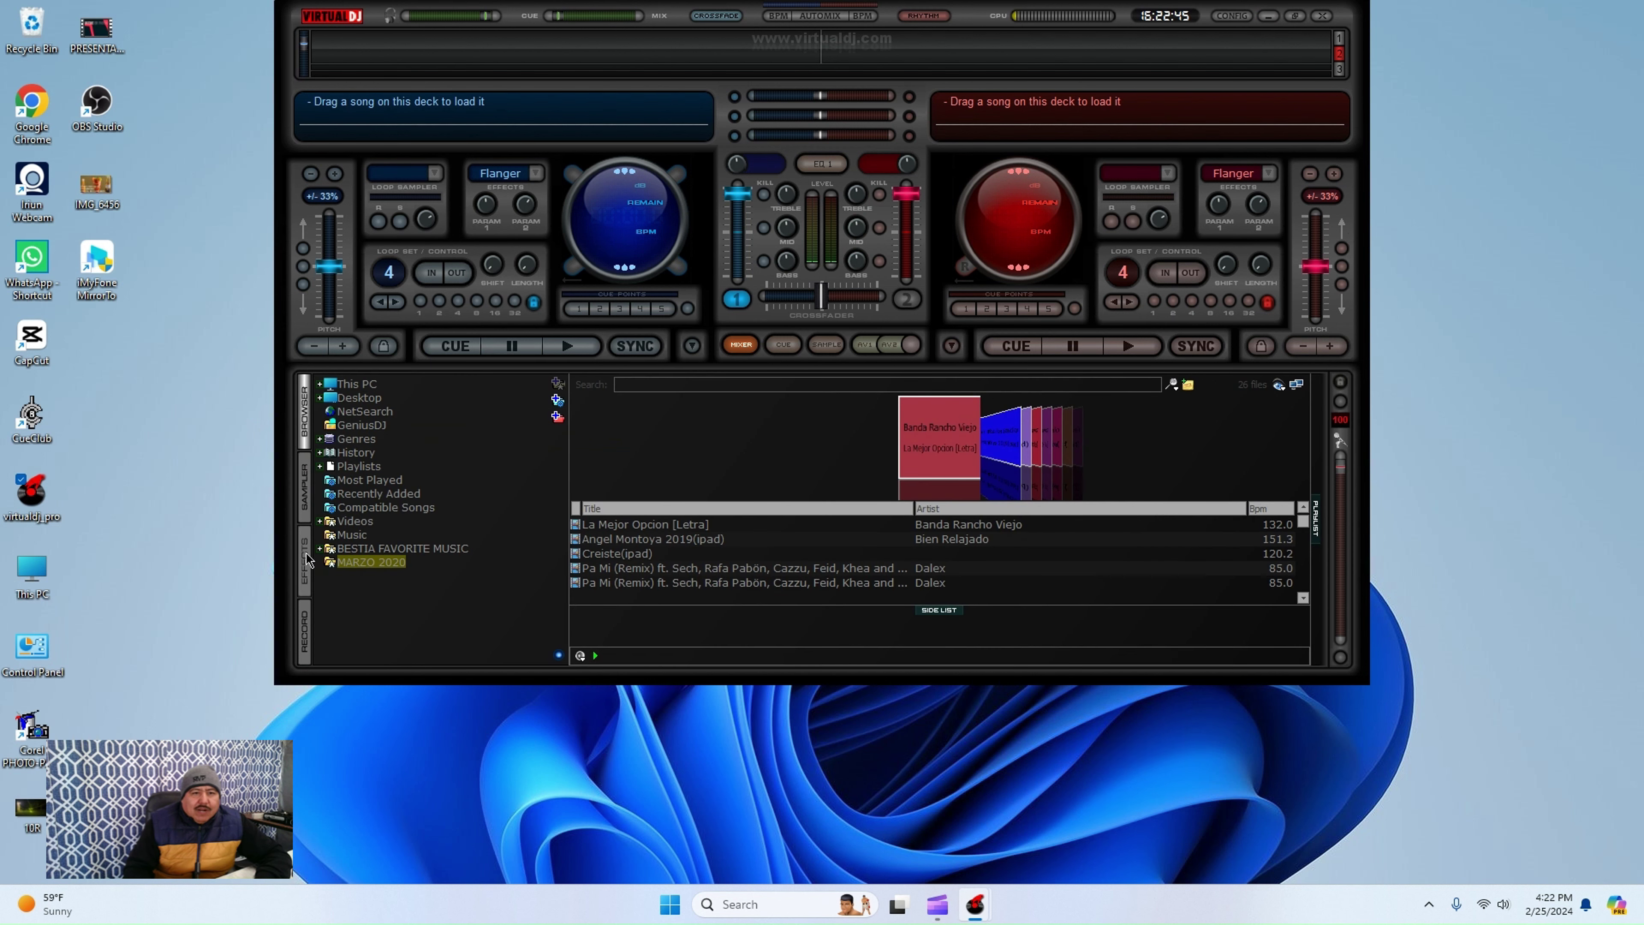
pyautogui.click(308, 560)
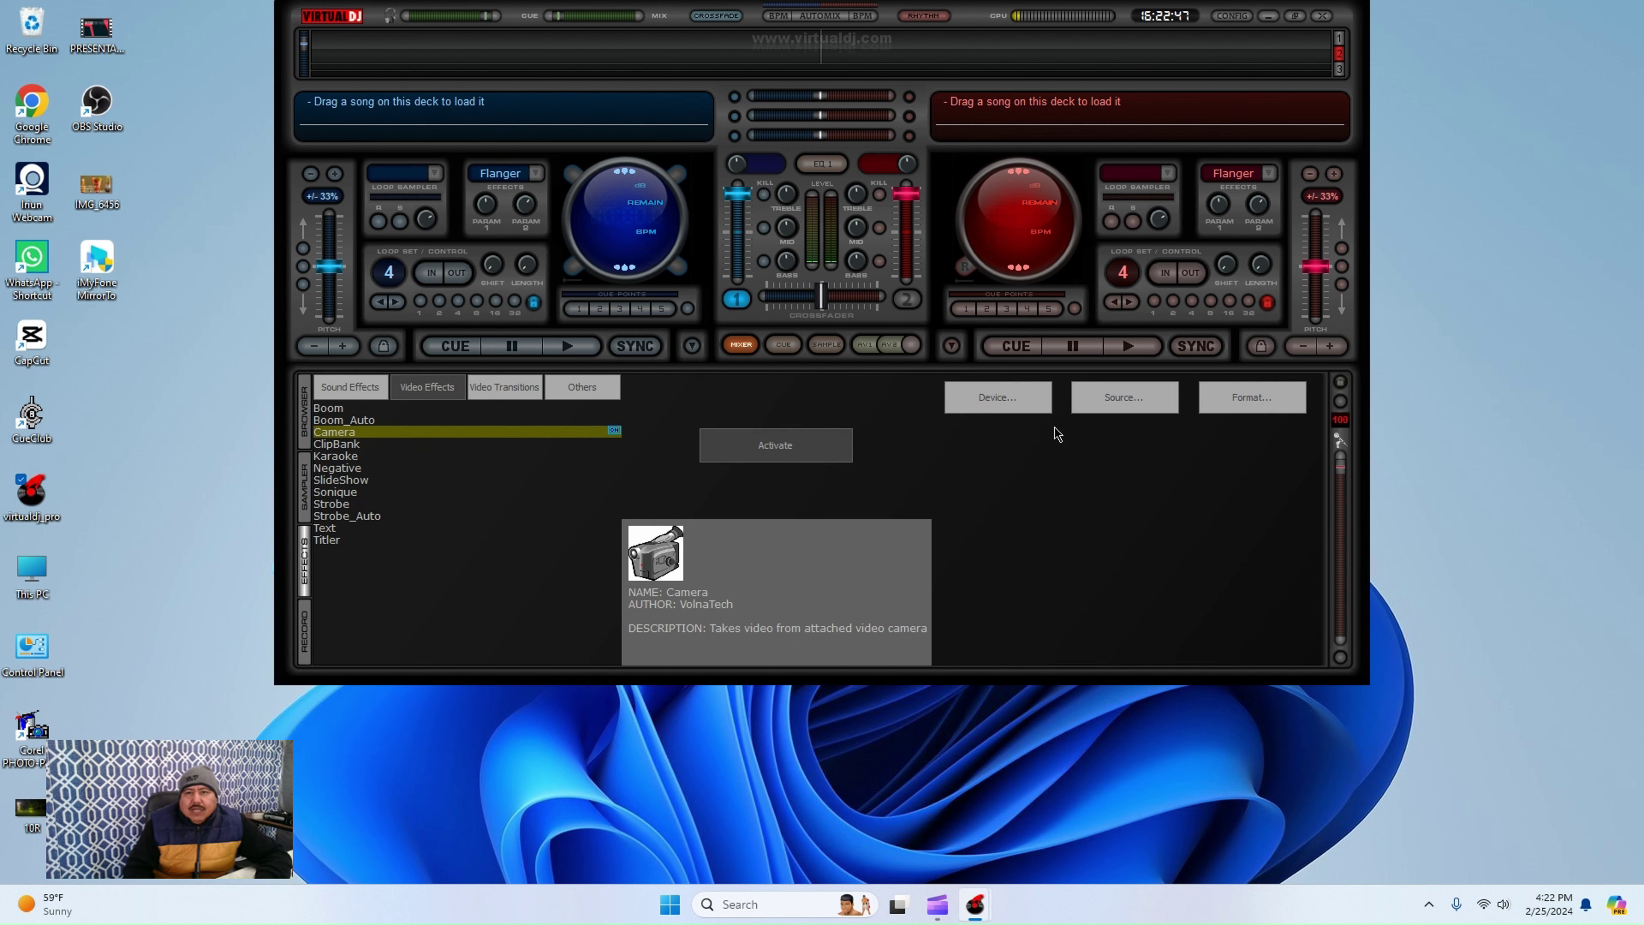
# Step: Set the Camera effect's device to Iriun Webcam and activate the effect
pyautogui.click(1025, 400)
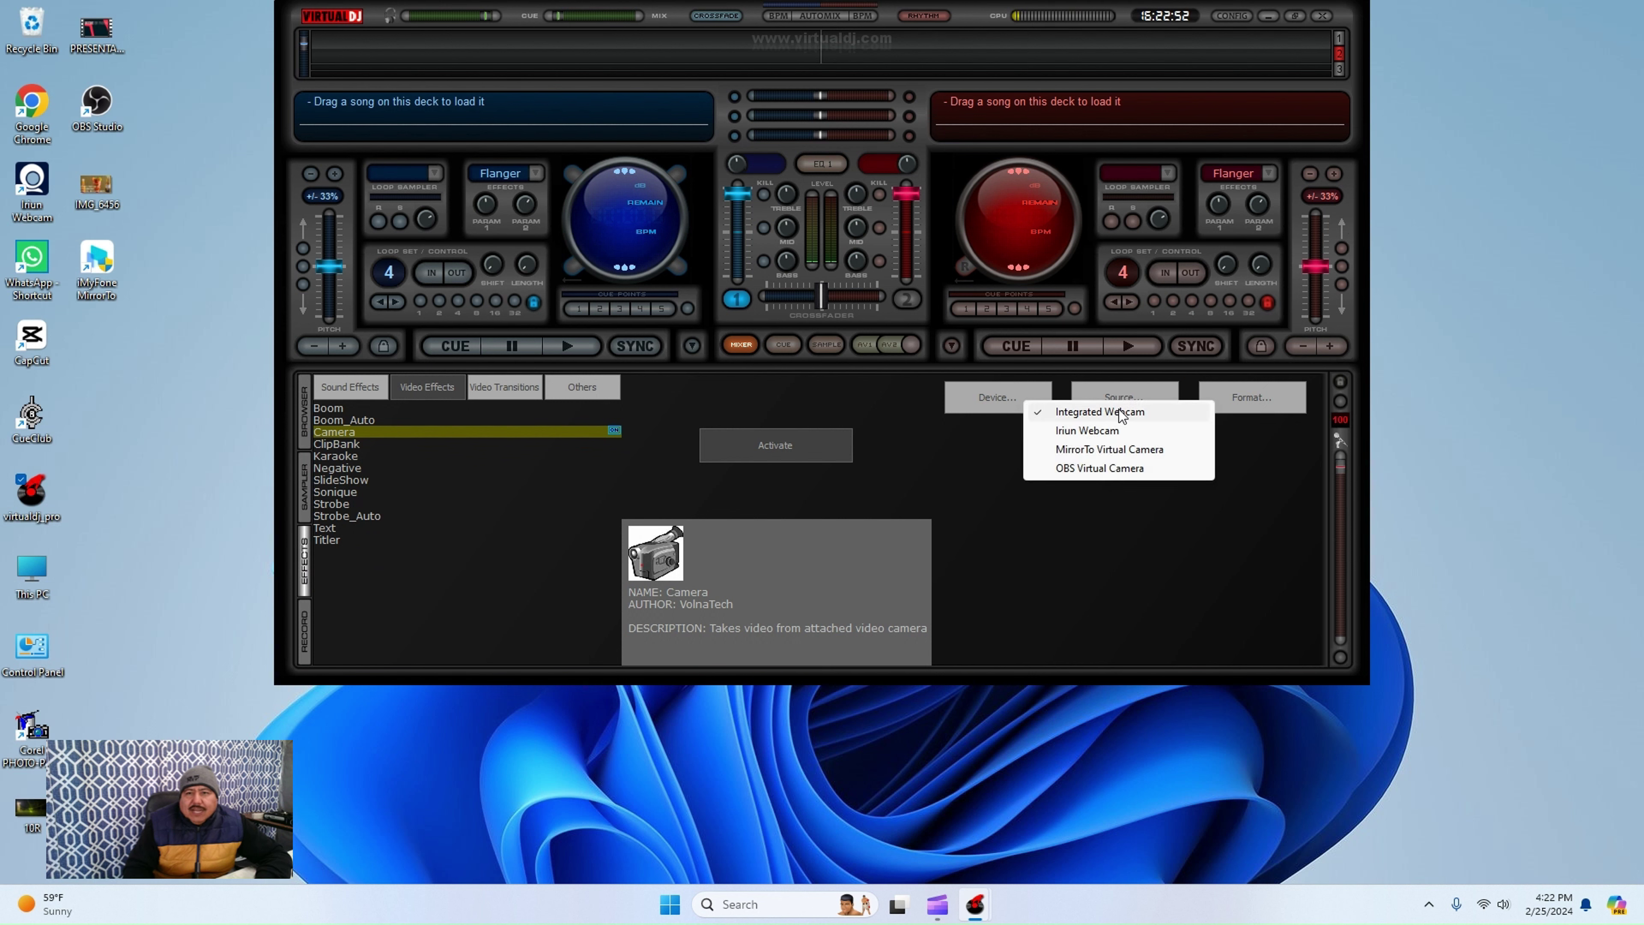
pyautogui.click(1040, 431)
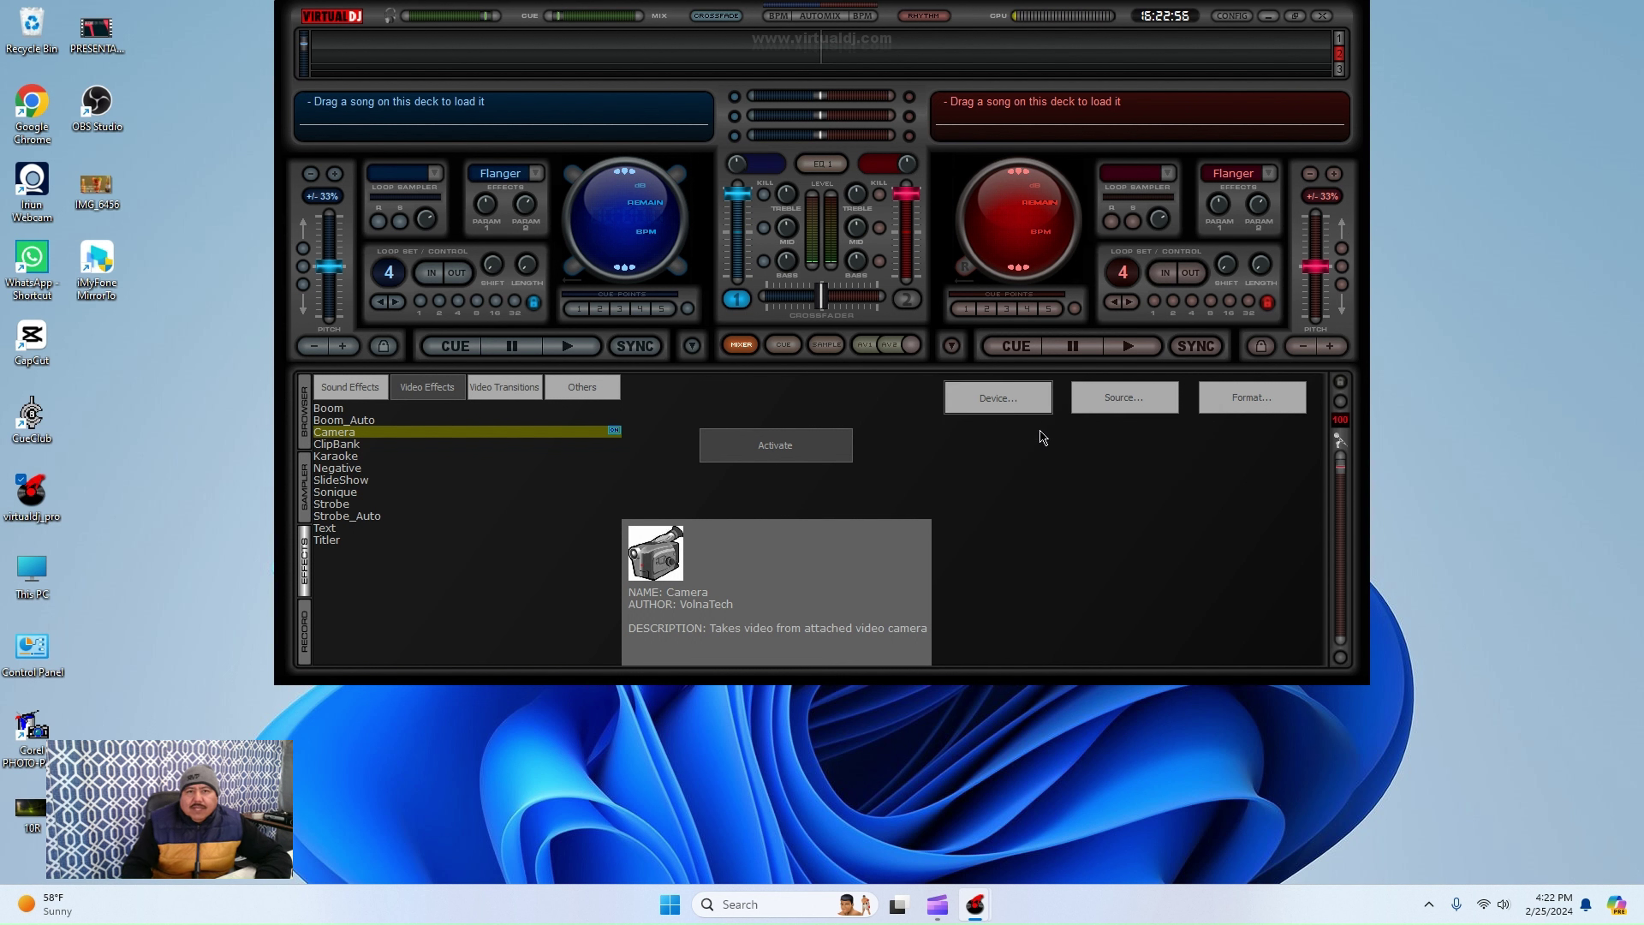
pyautogui.click(782, 451)
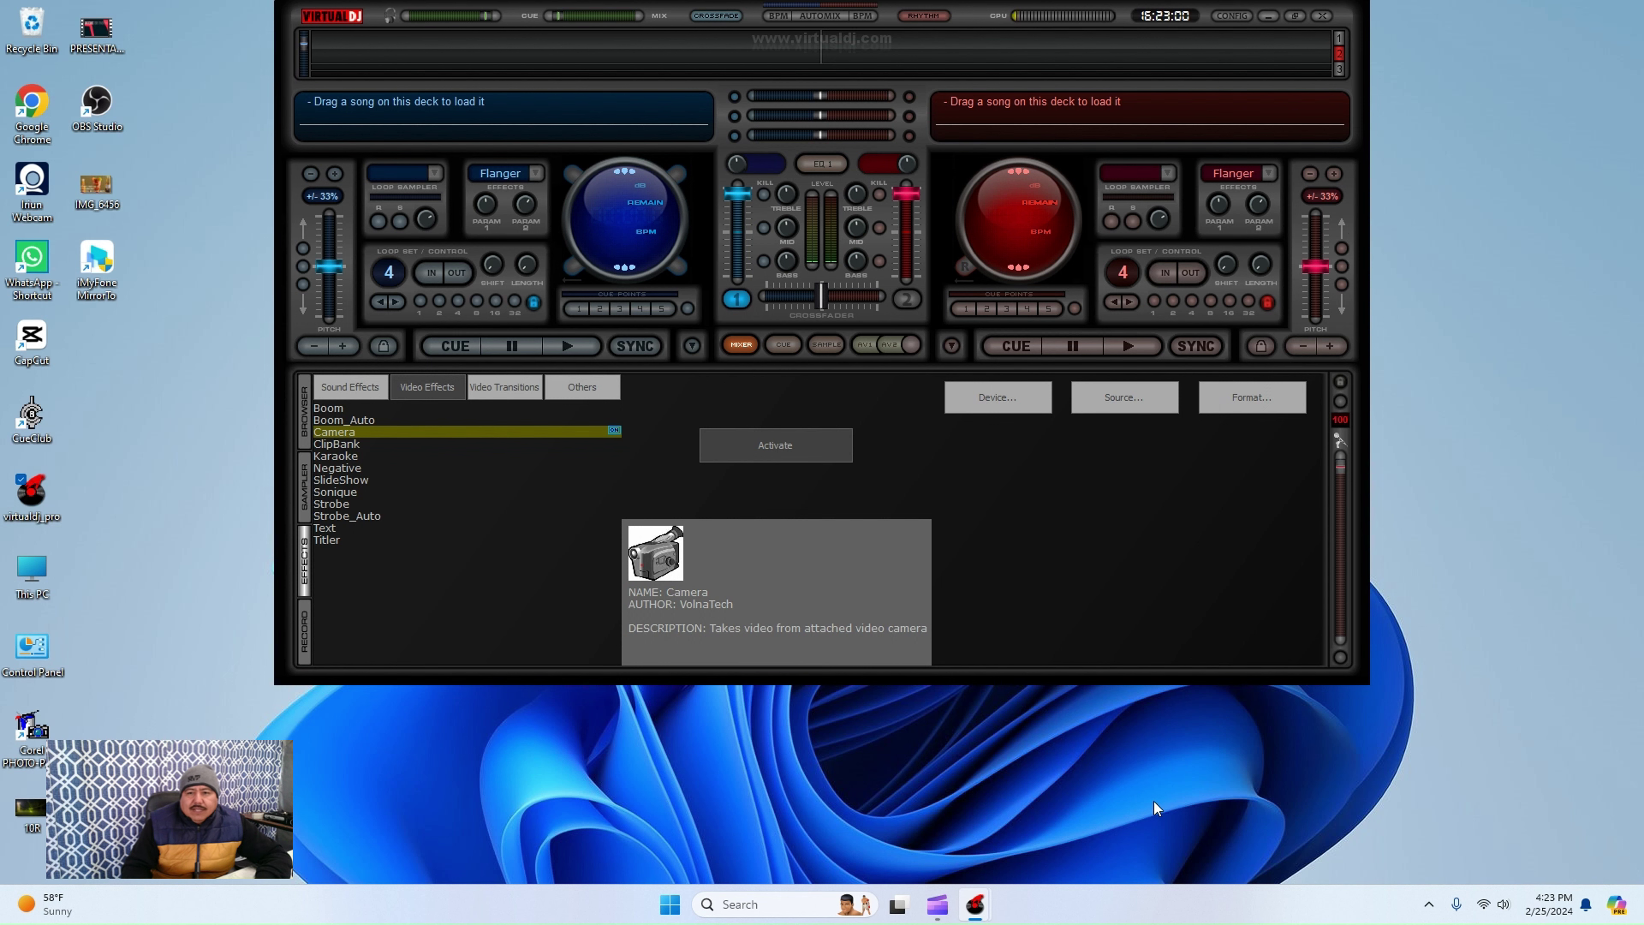
# Step: Bring up the VirtualDJ Video window and place it over the effects area, just below the Camera effect's device, source and format options
pyautogui.moveTo(975, 904)
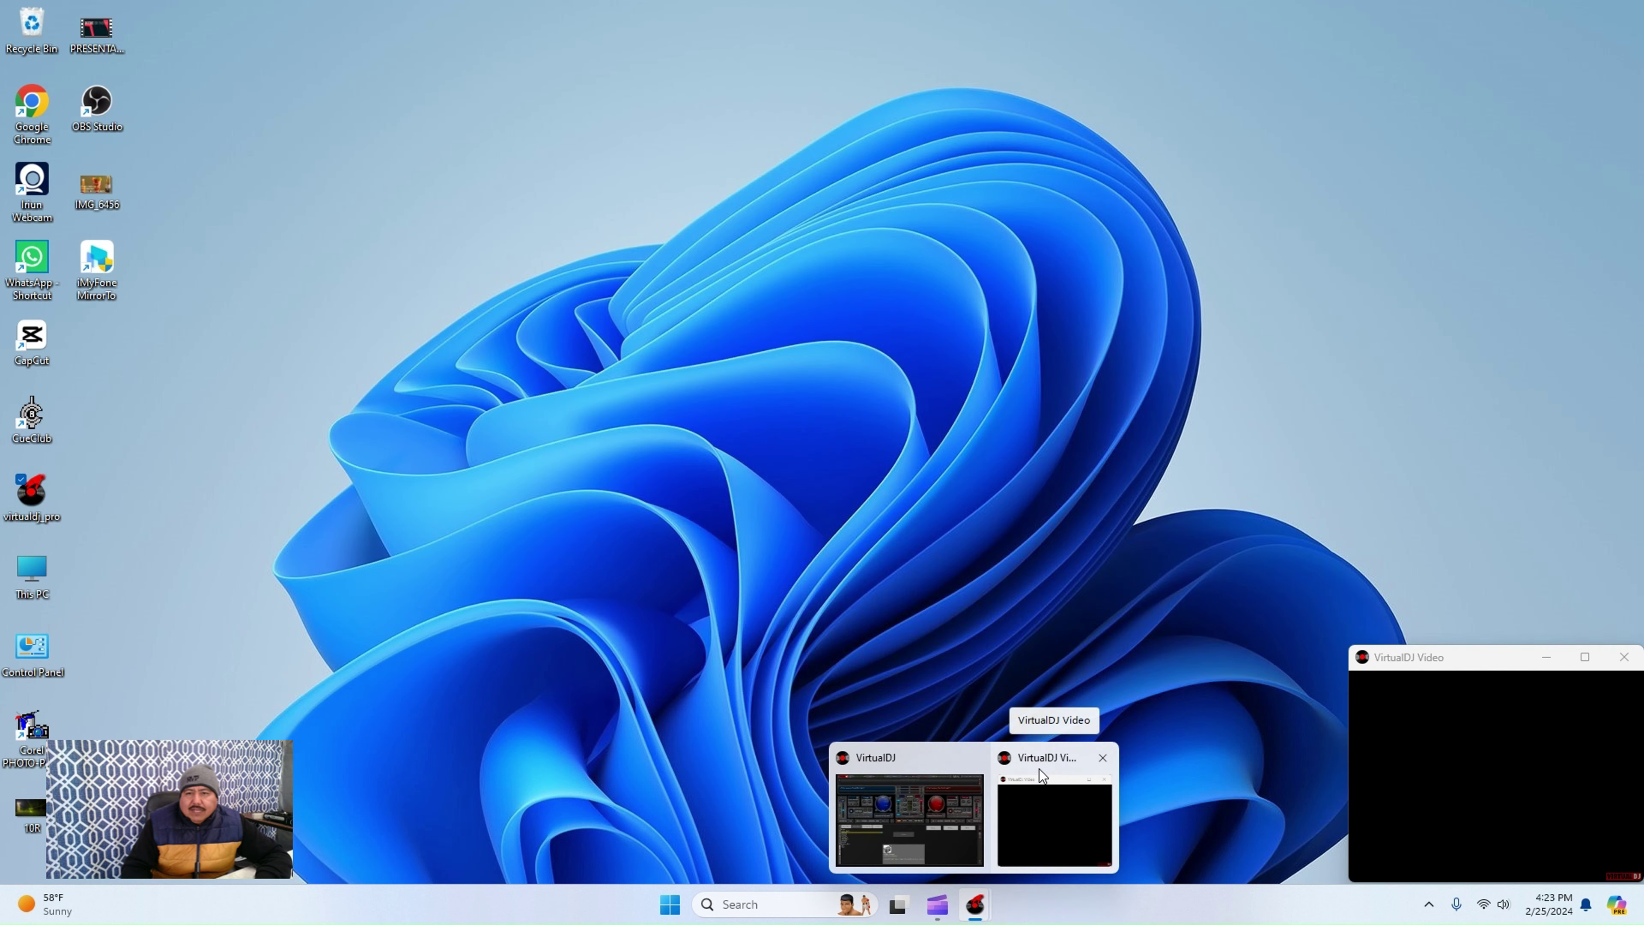
pyautogui.click(1039, 769)
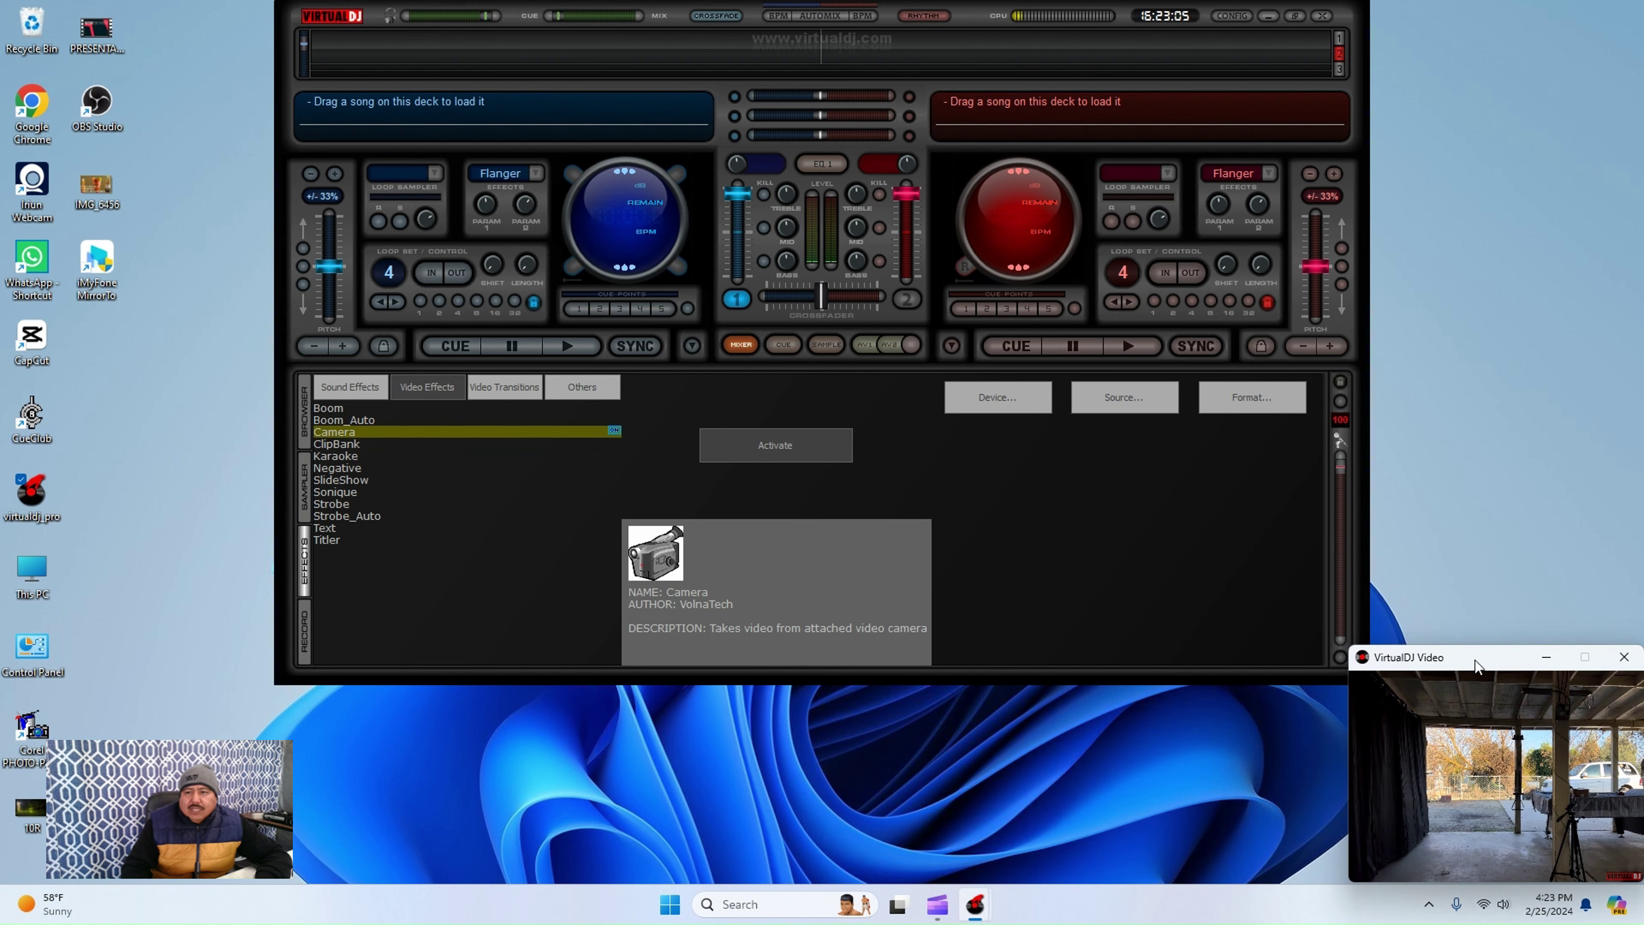
pyautogui.moveTo(1476, 663); pyautogui.dragTo(1099, 460)
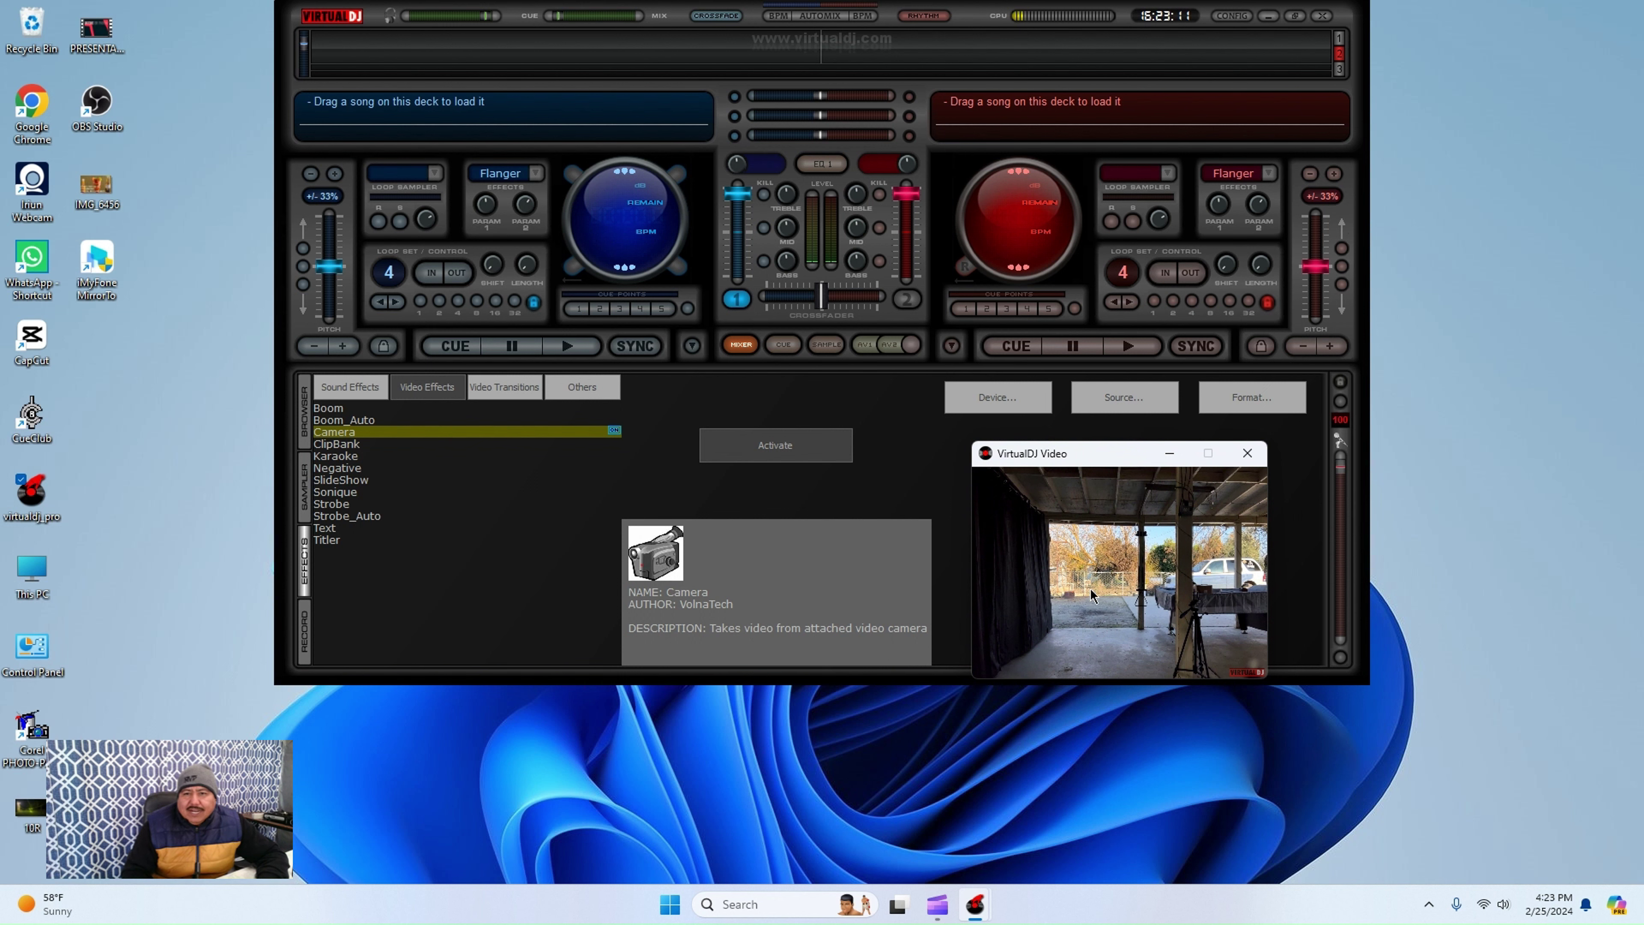
pyautogui.moveTo(1050, 459); pyautogui.dragTo(1103, 452)
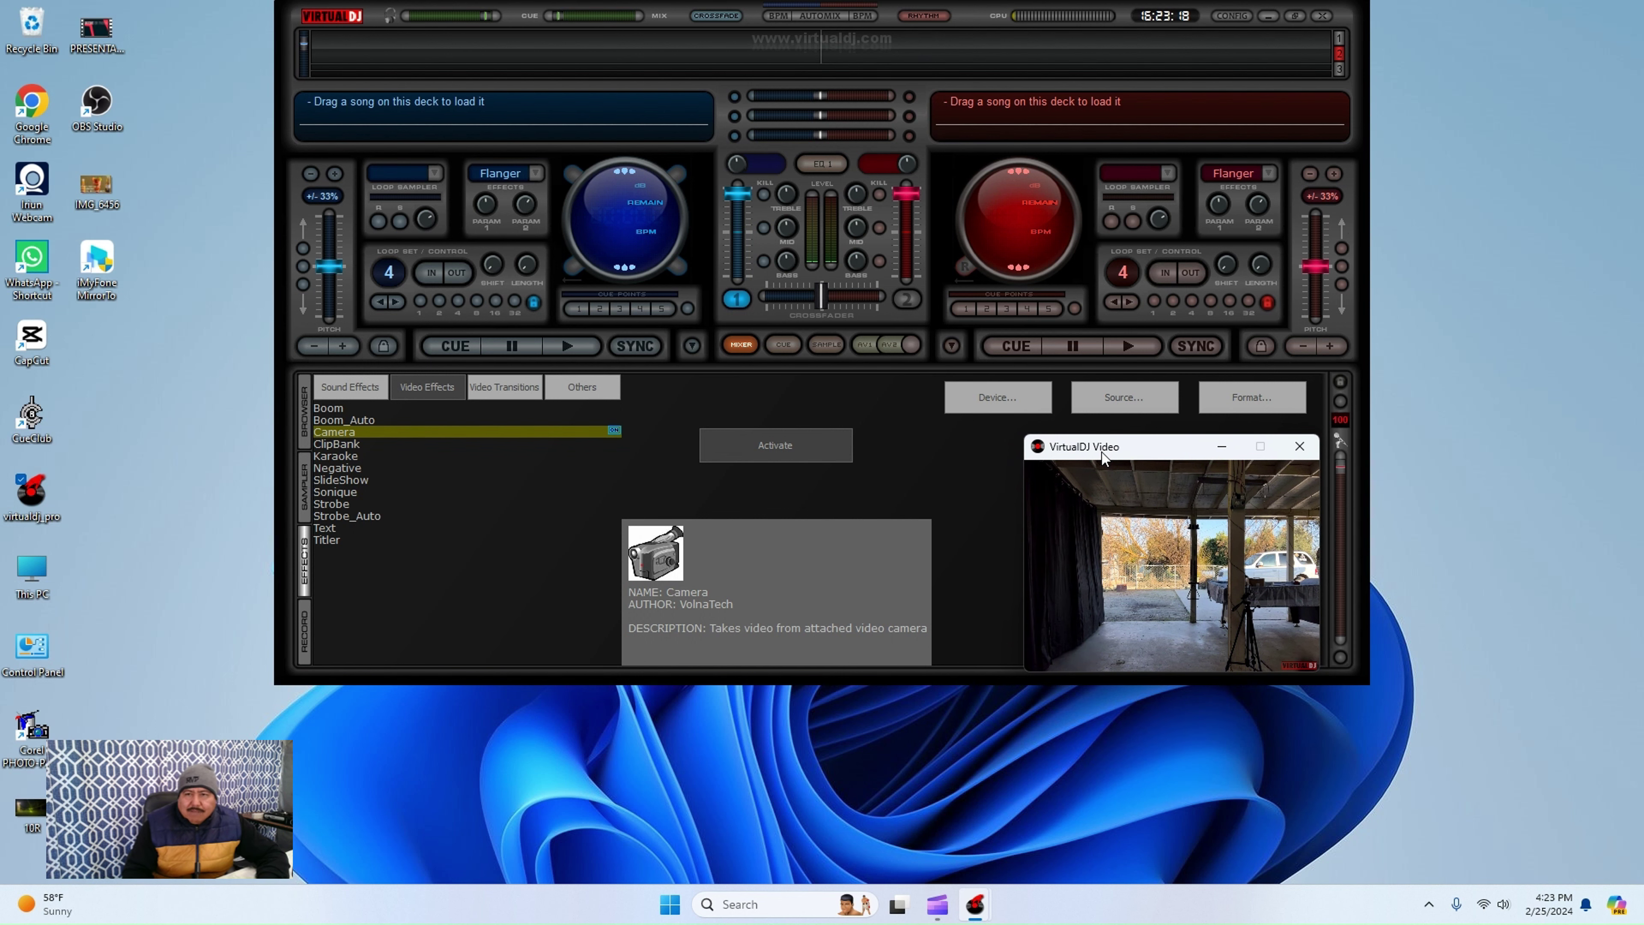
pyautogui.moveTo(1103, 453); pyautogui.dragTo(1089, 450)
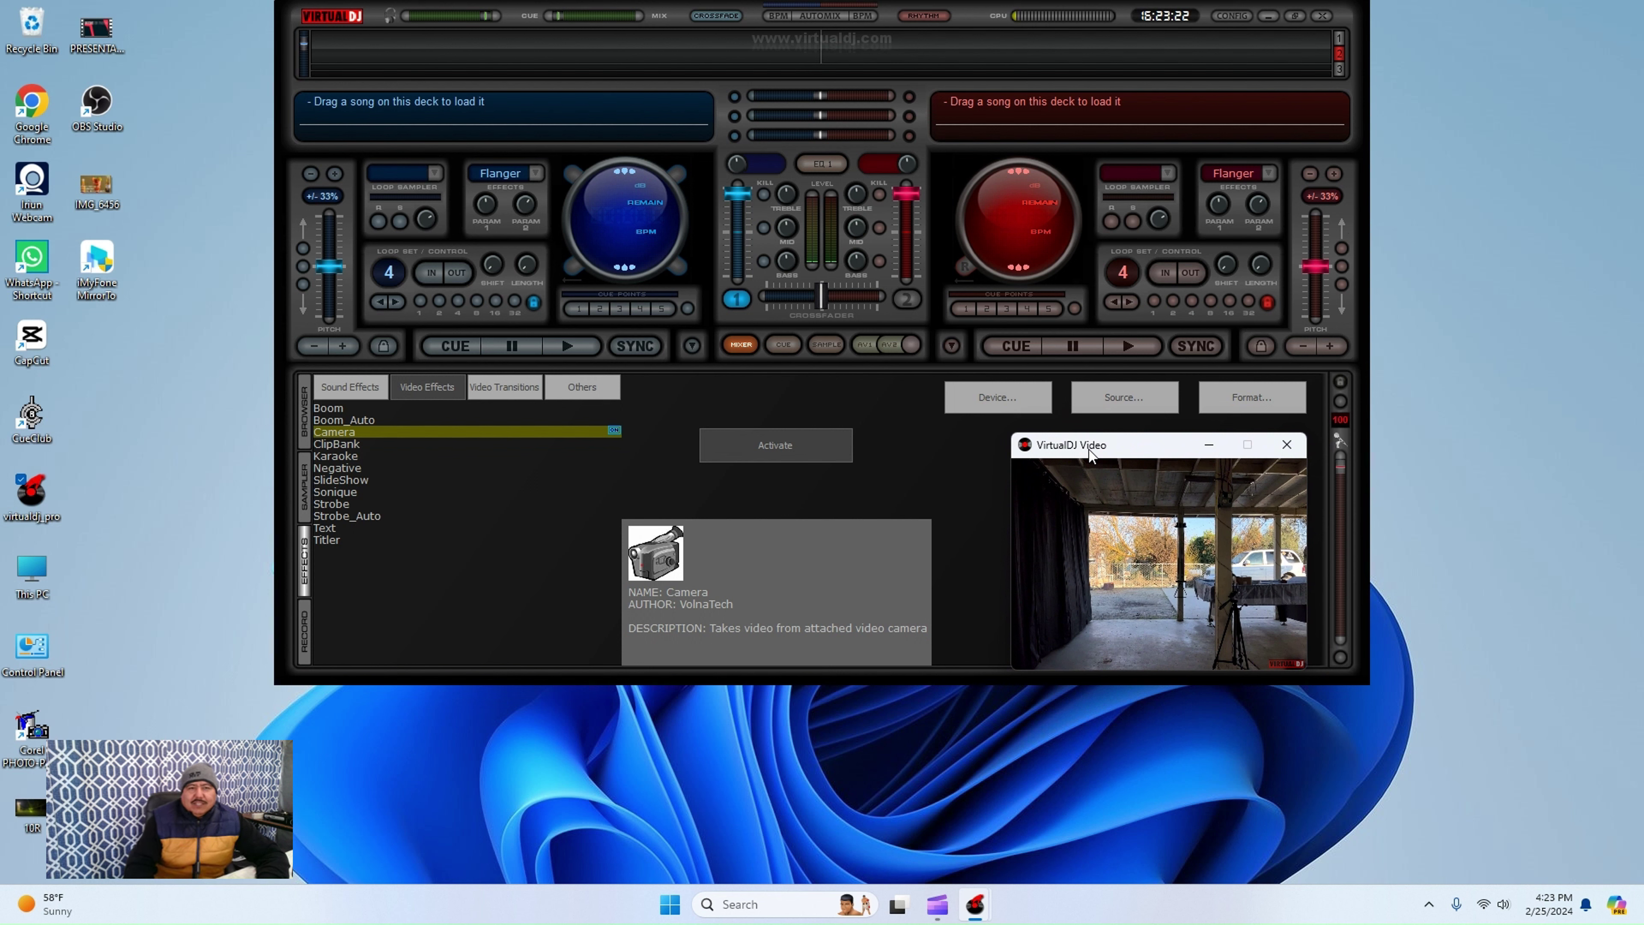